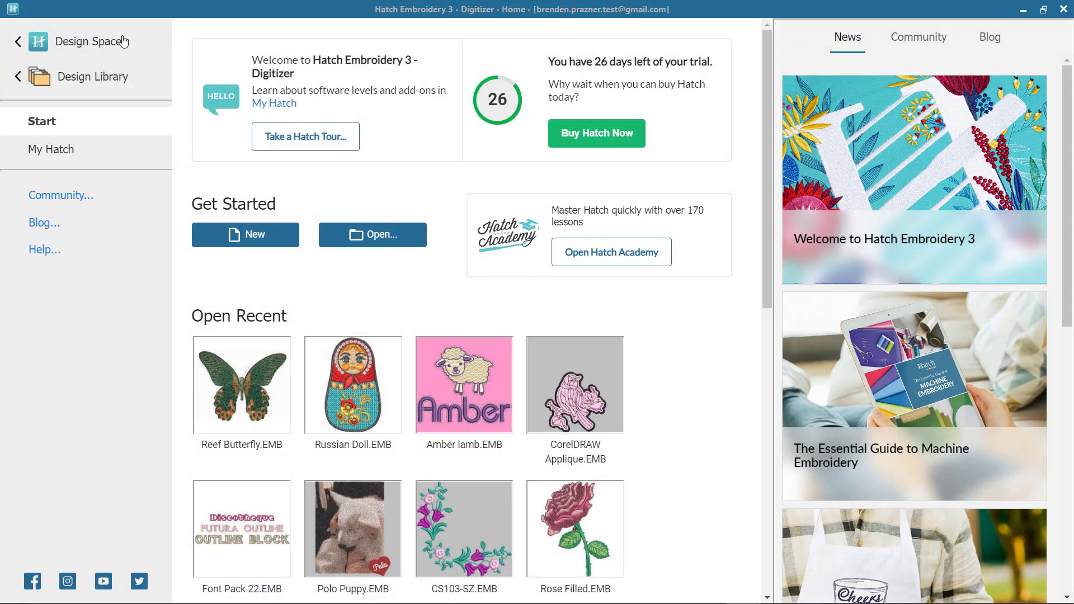
Step: Open Amber lamb.EMB from the Recent gallery in the design workspace
click(119, 37)
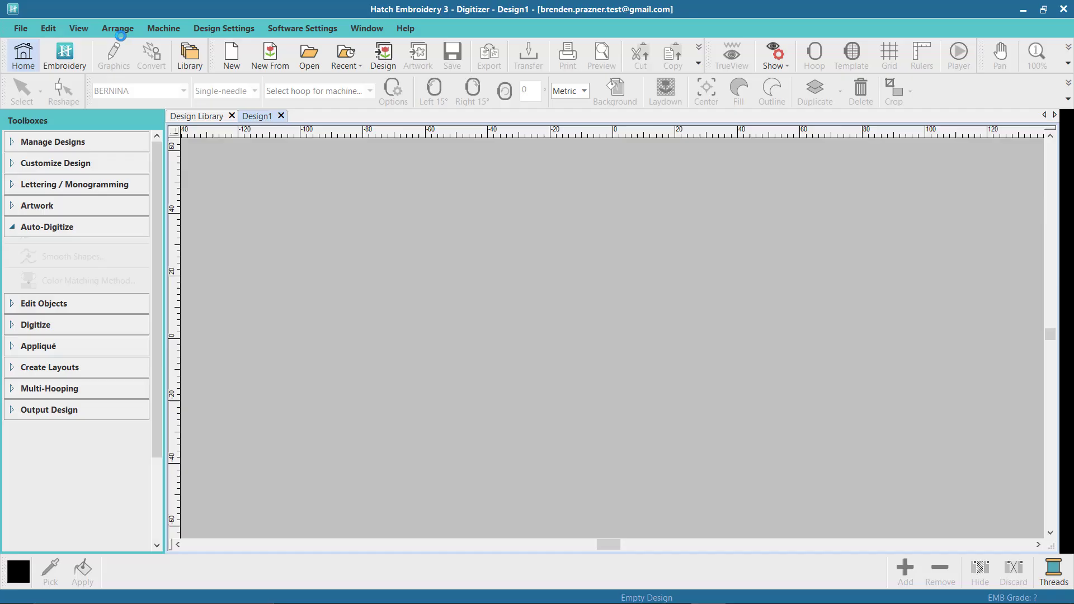
click(359, 67)
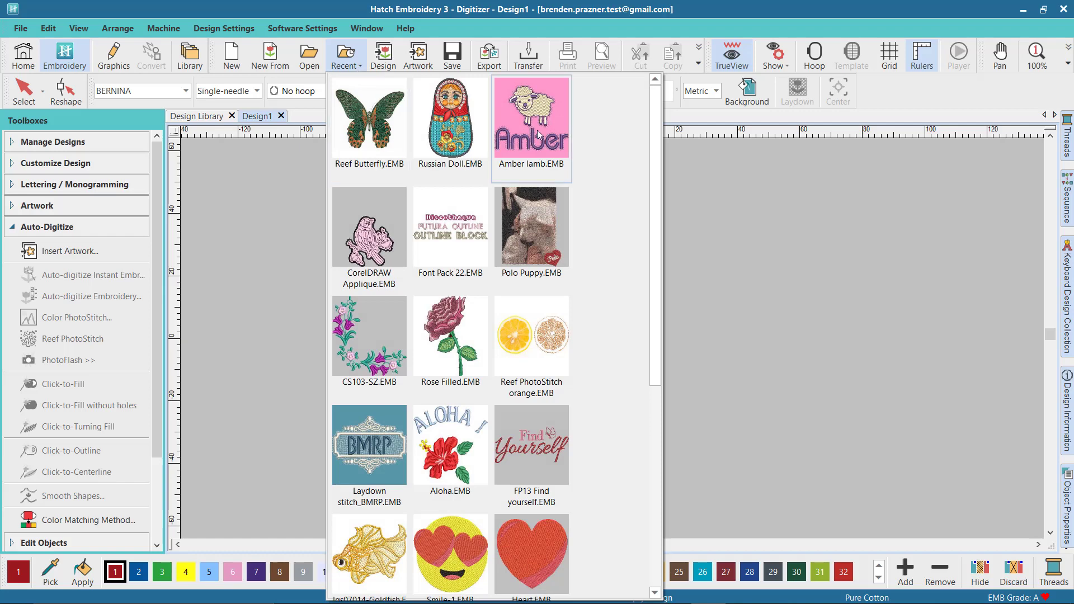
click(529, 130)
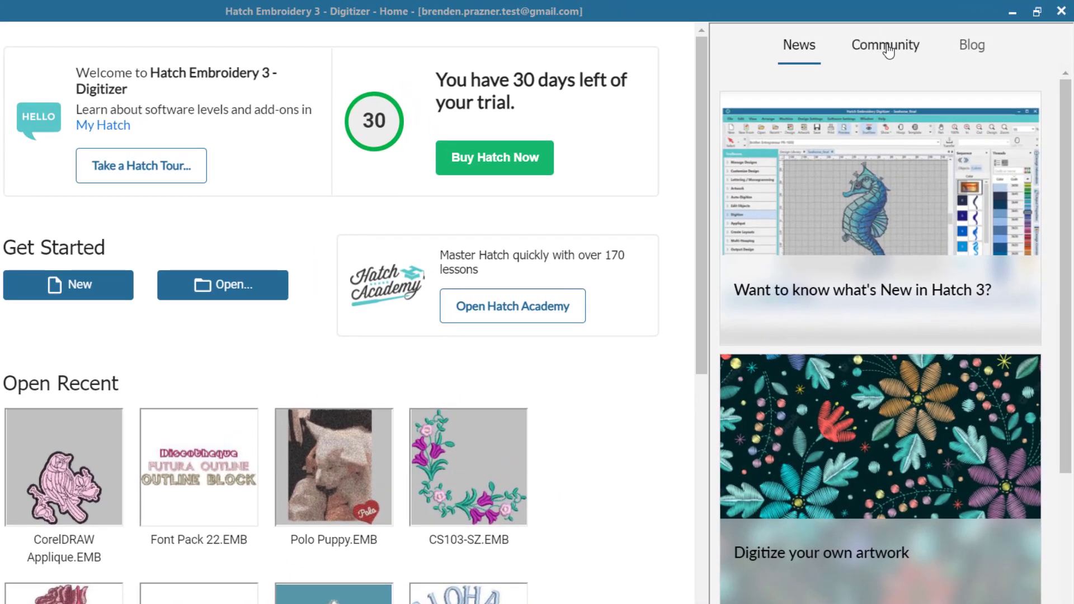
click(921, 40)
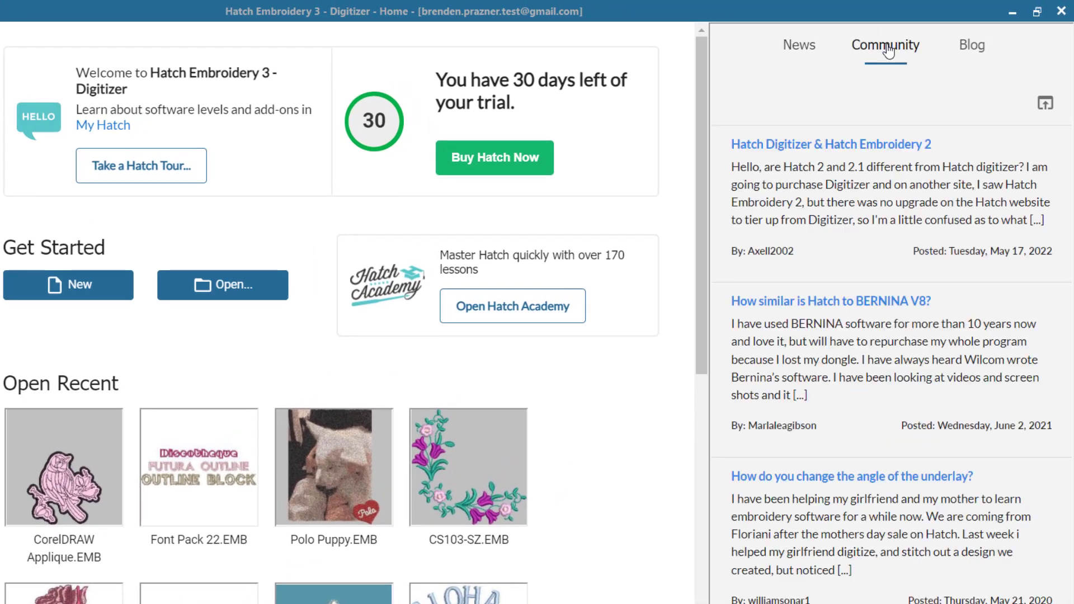
click(974, 49)
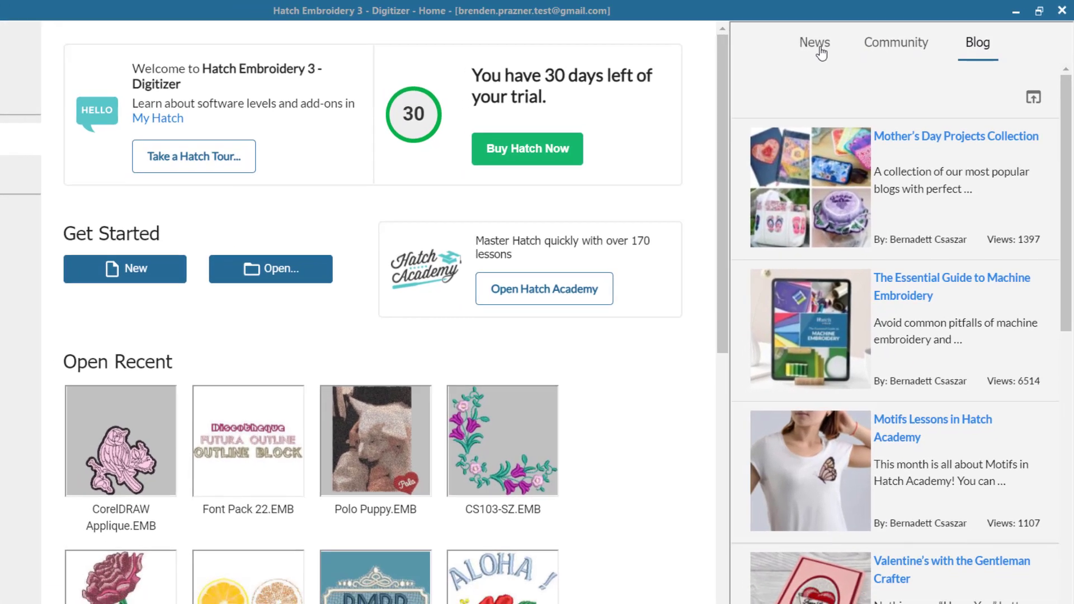
click(804, 49)
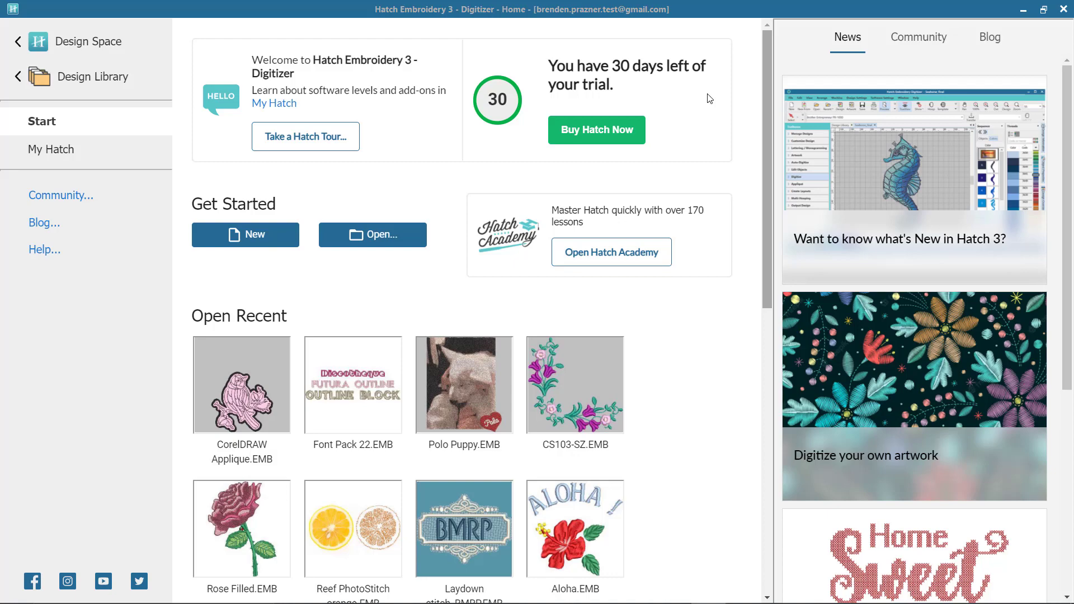
click(39, 151)
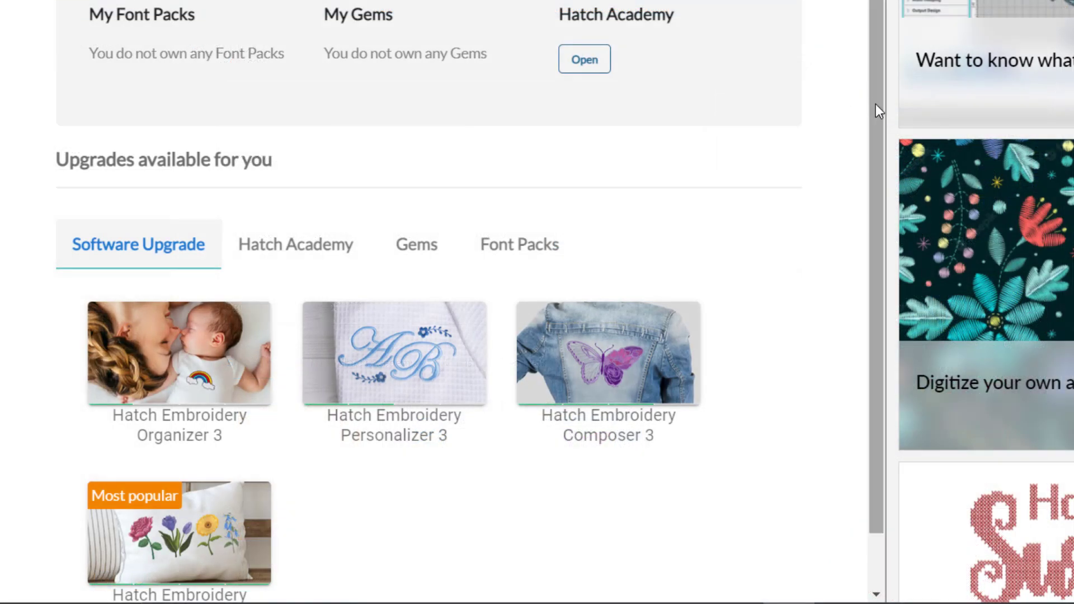
drag(766, 272, 767, 336)
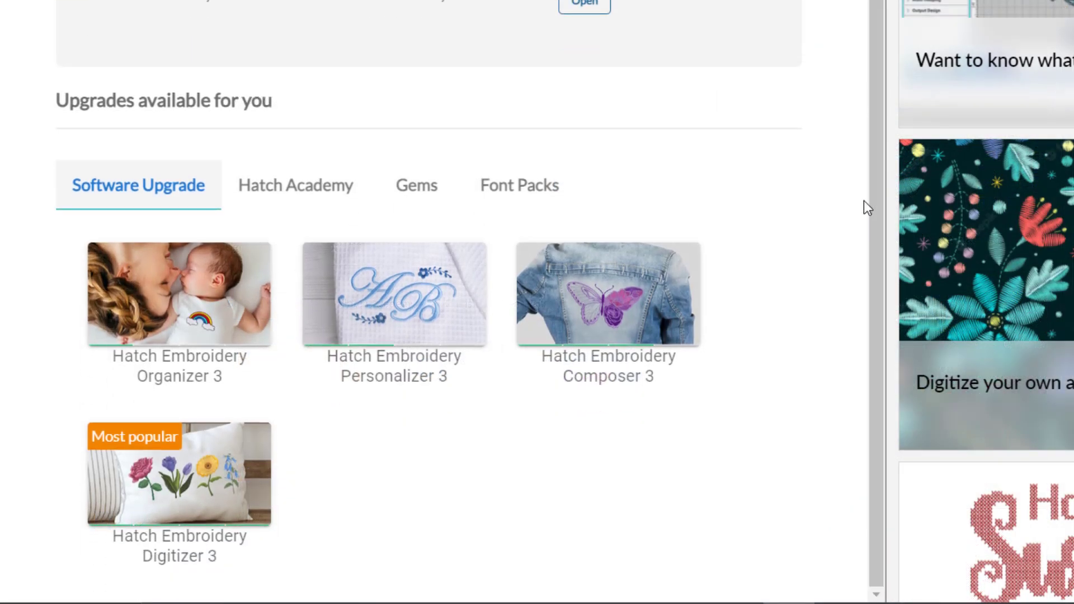
click(532, 188)
drag(876, 10, 851, 205)
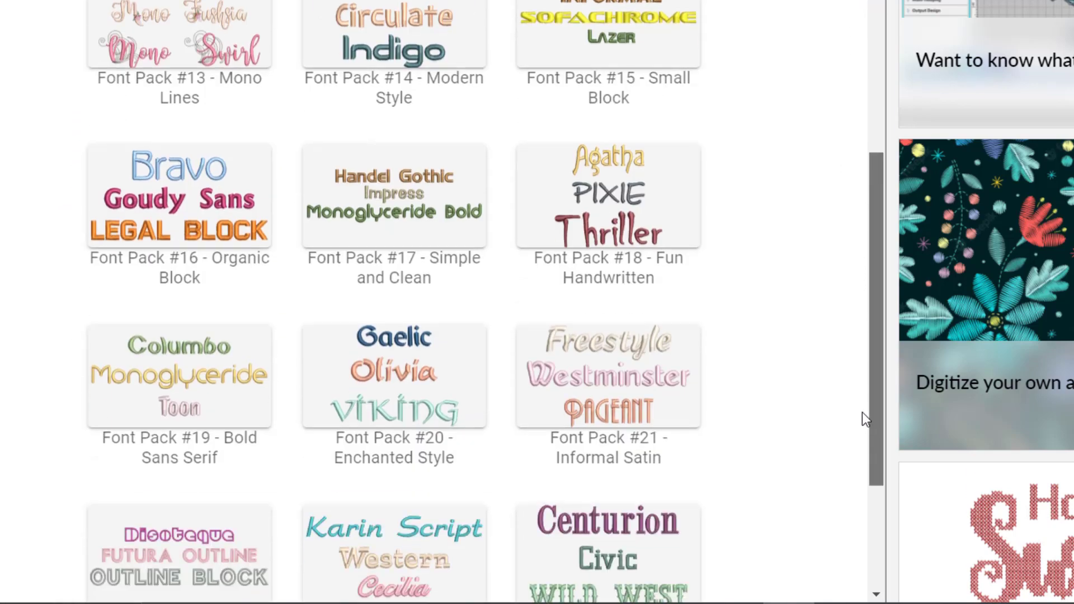
drag(852, 205, 873, 491)
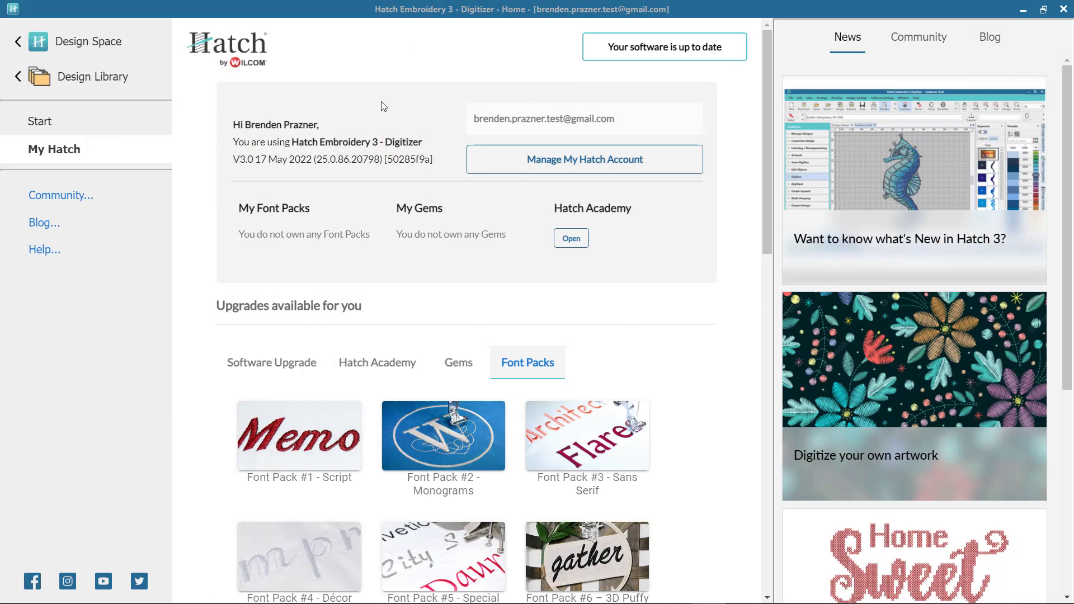
click(76, 123)
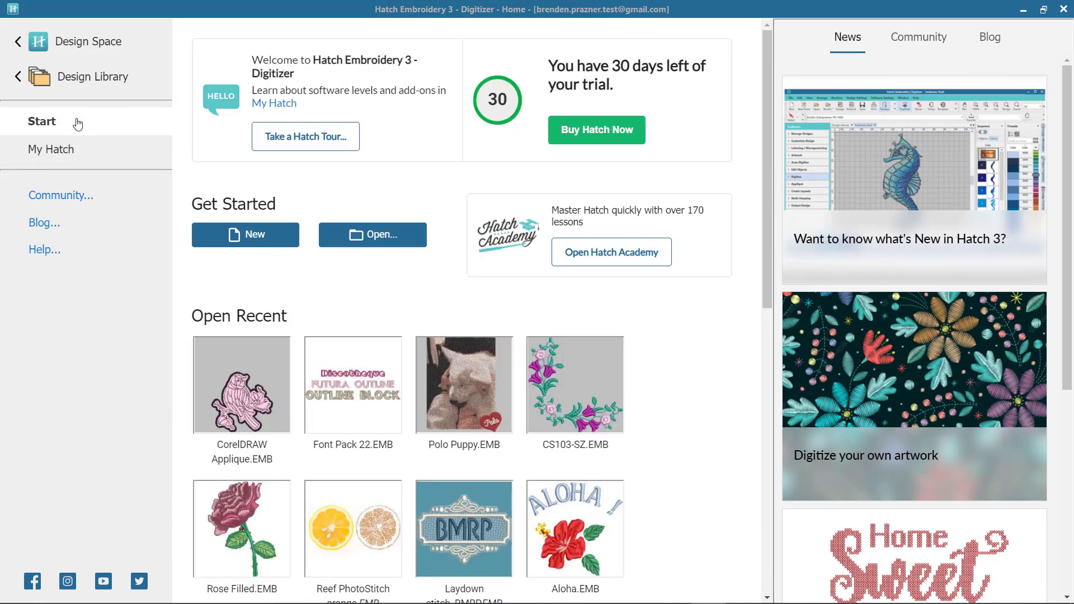
Step: Visit the Design Library and Home page, then start a blank Design1
click(76, 79)
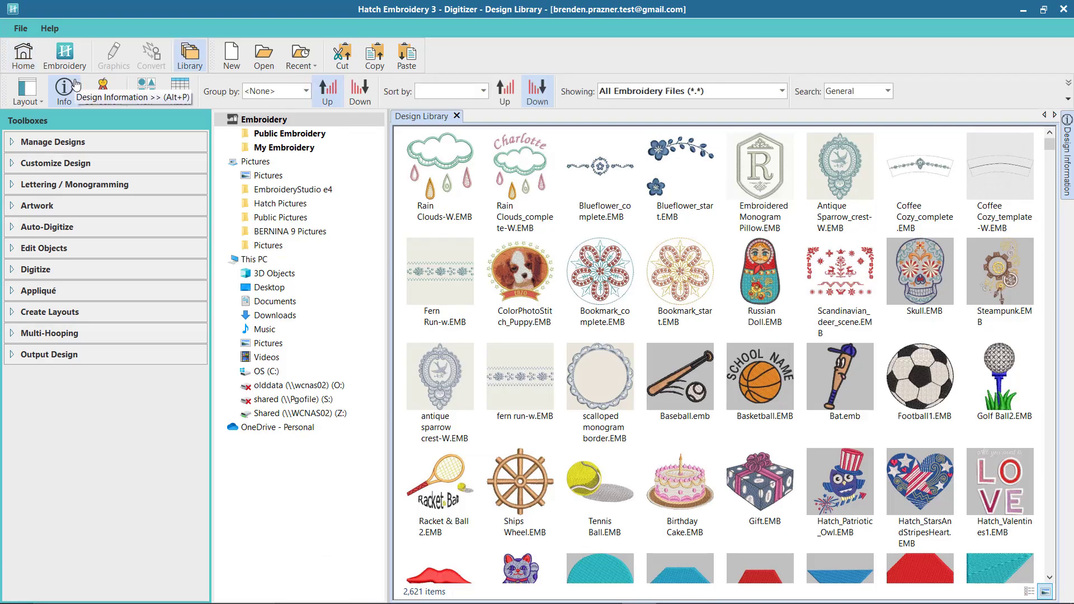
click(23, 56)
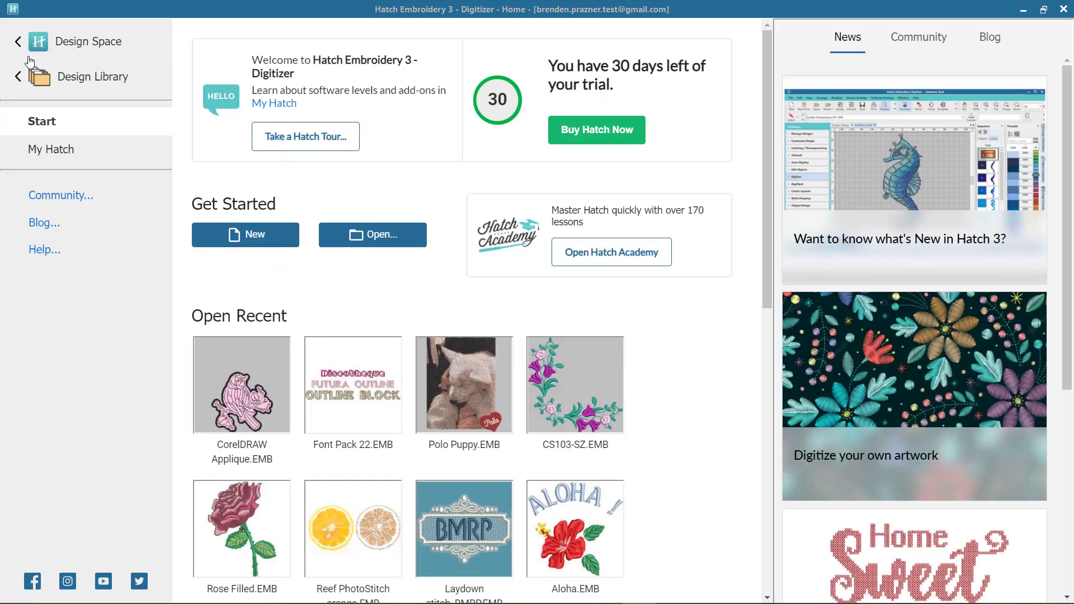
click(130, 51)
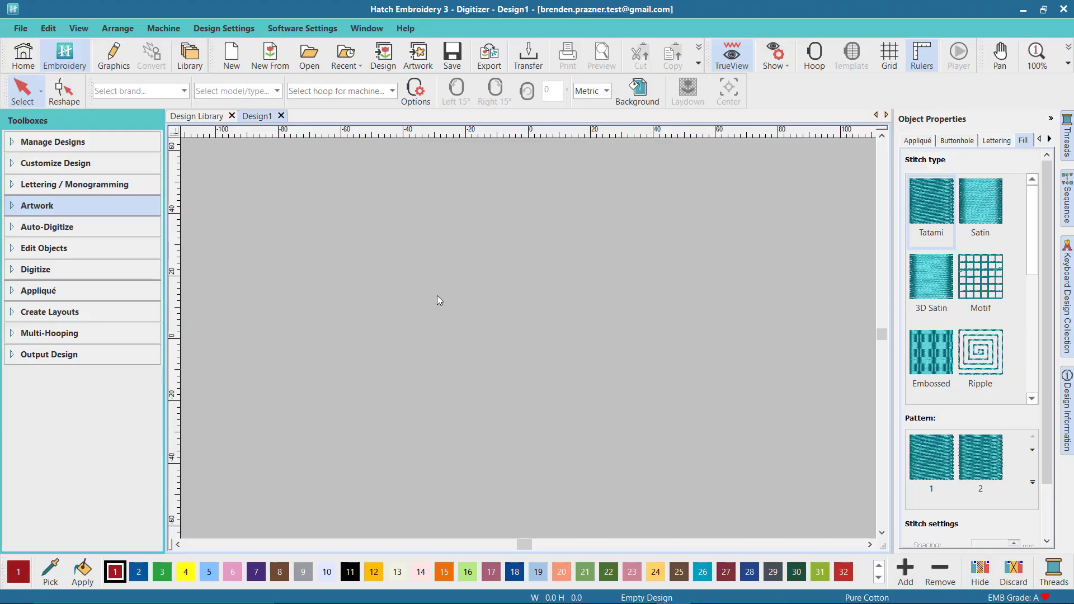
Step: Add HELLO lettering to the canvas using the Keyboard Designs font type
click(113, 185)
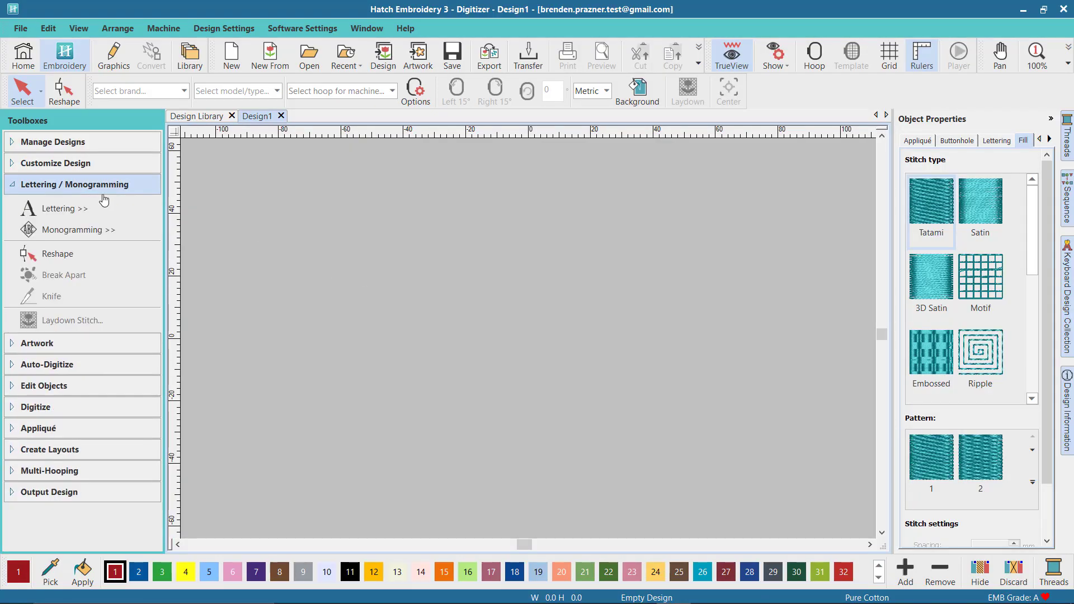
click(73, 212)
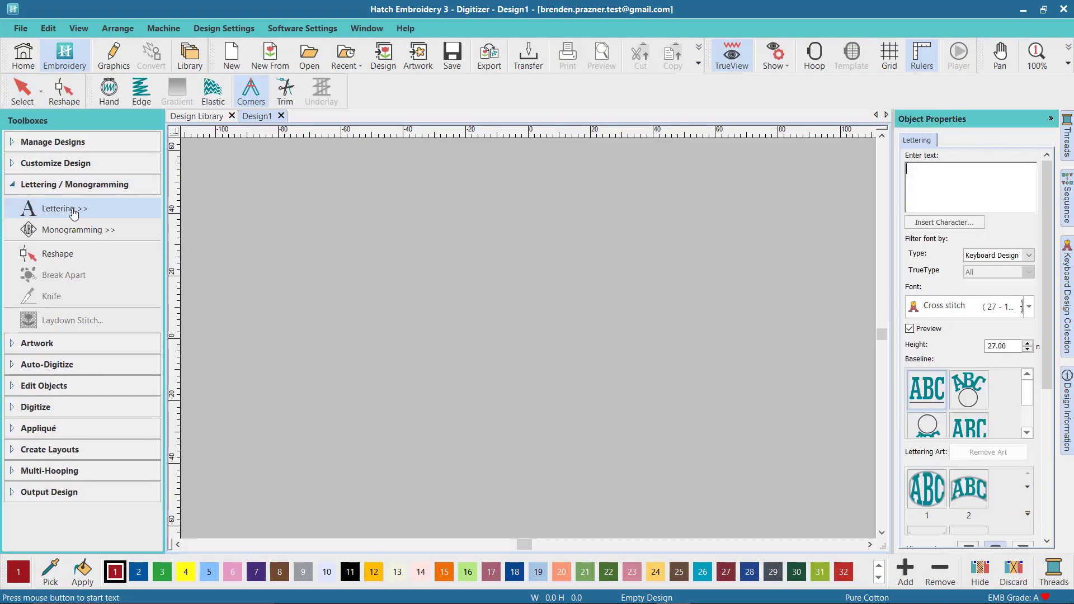
click(1029, 256)
click(1007, 286)
click(424, 295)
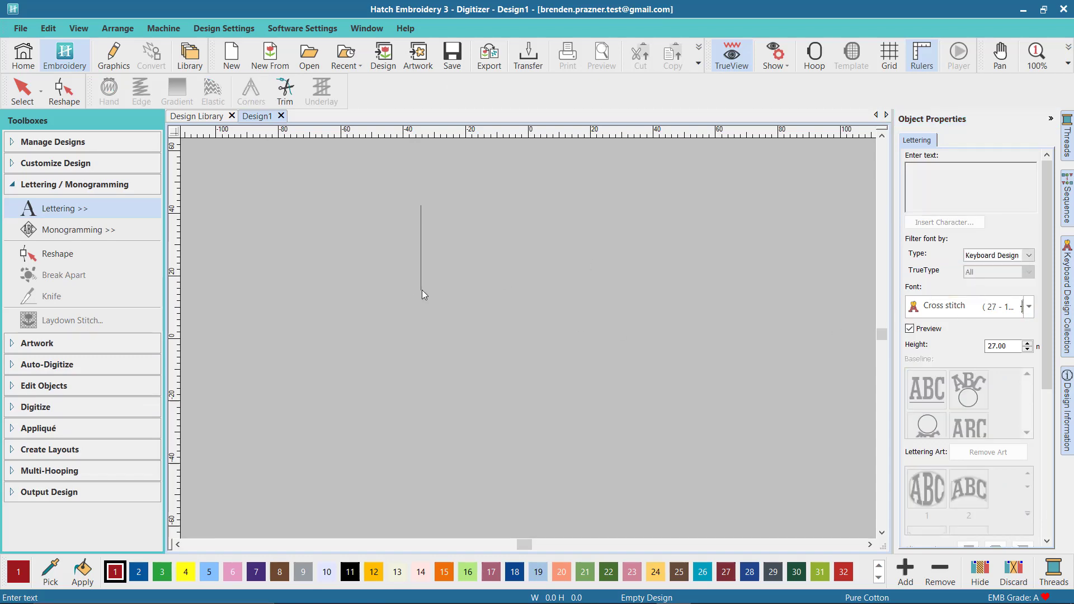
text(Hello)
key(Return)
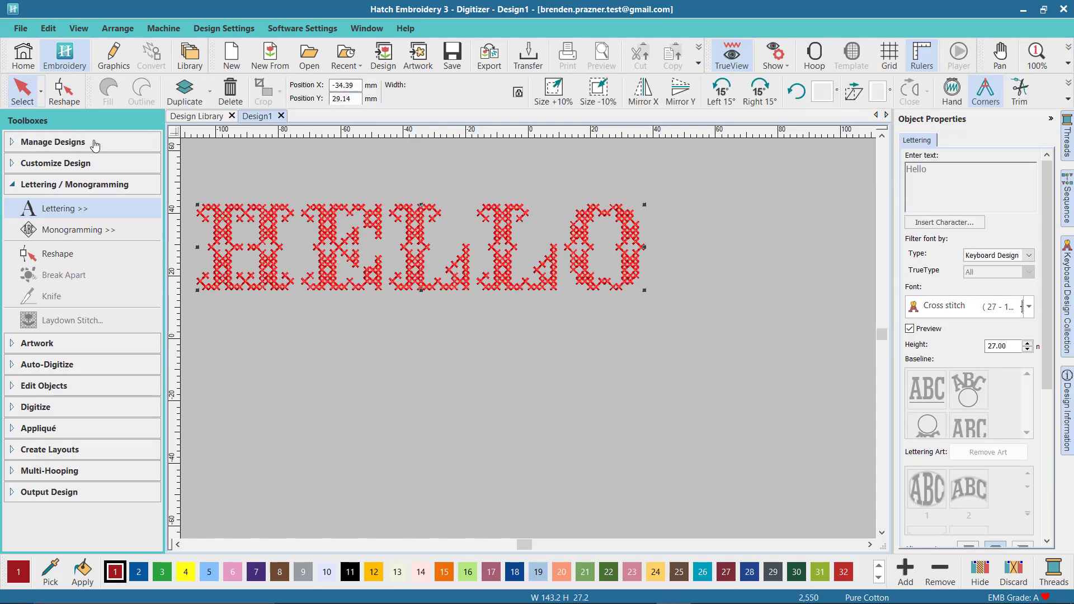
Step: Preview HELLO in Redwork and Twine, then show Doodle Applique letters with the collection panel
drag(424, 287, 509, 340)
click(1028, 307)
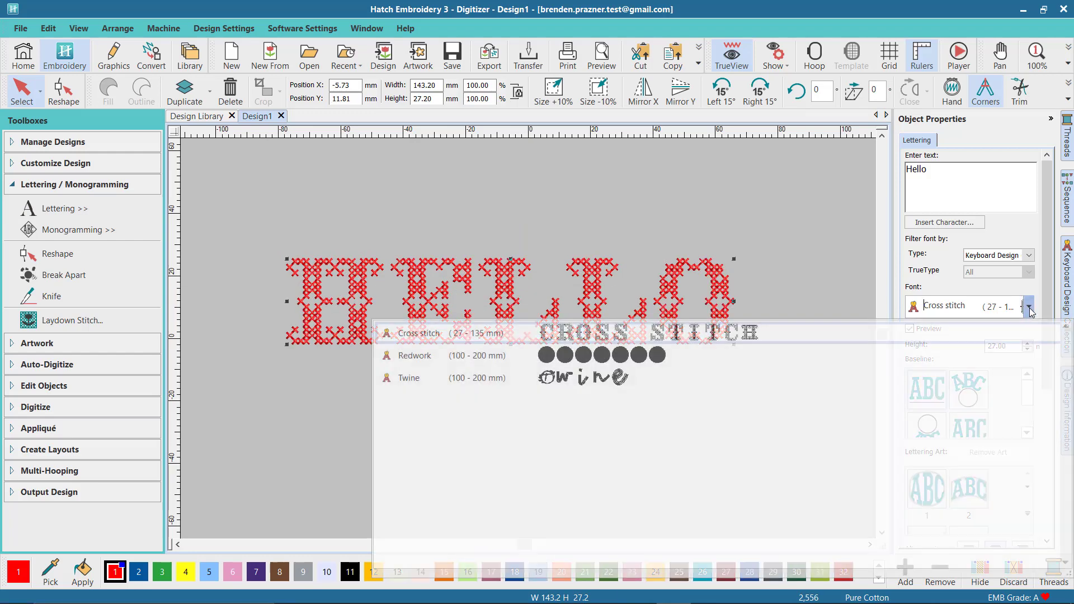
click(640, 355)
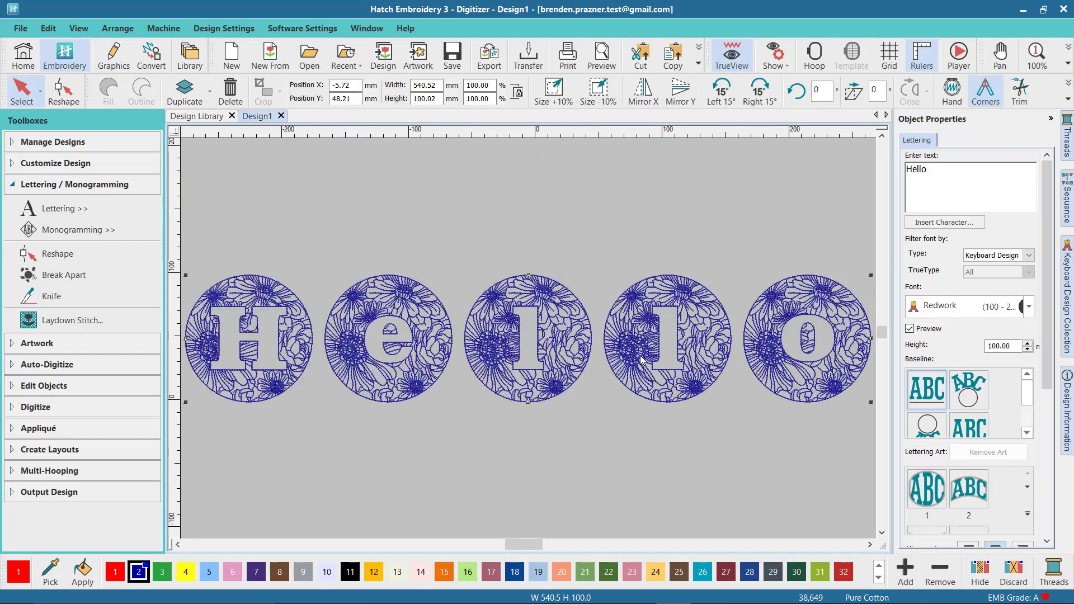
click(1029, 306)
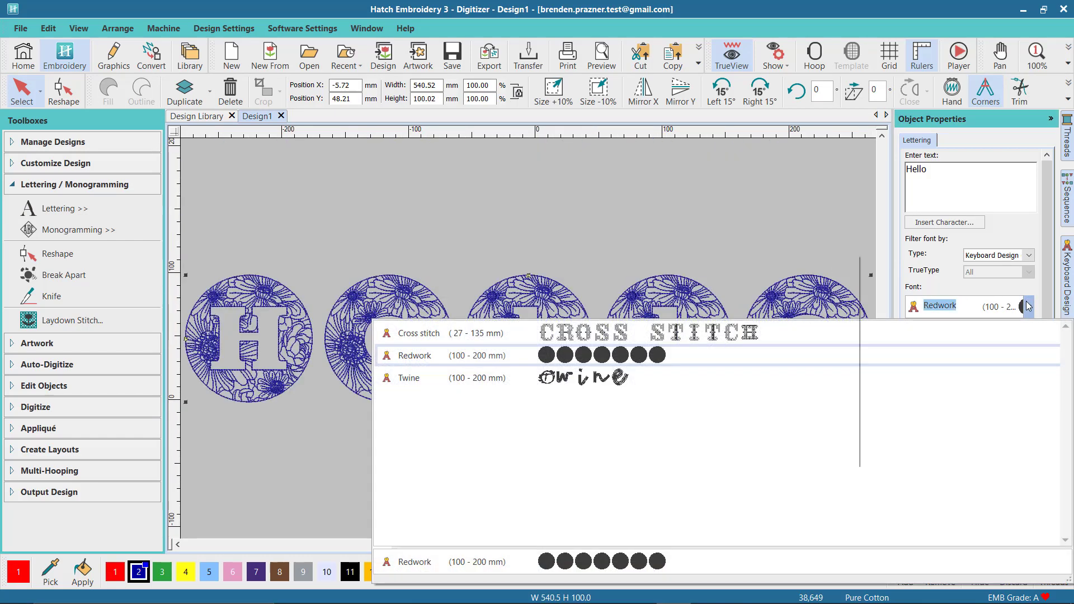
click(622, 379)
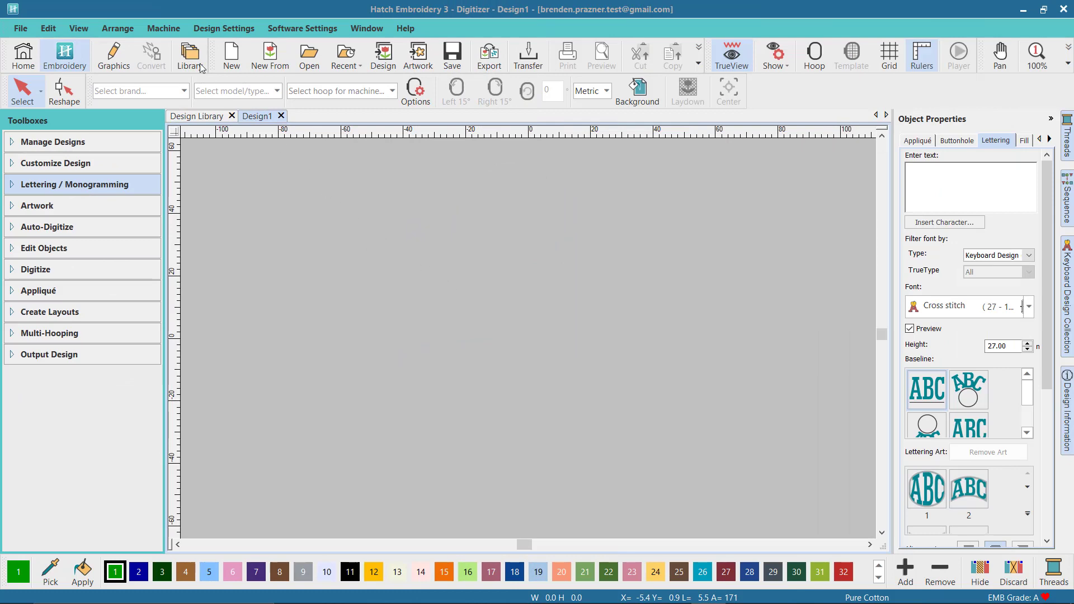
click(191, 55)
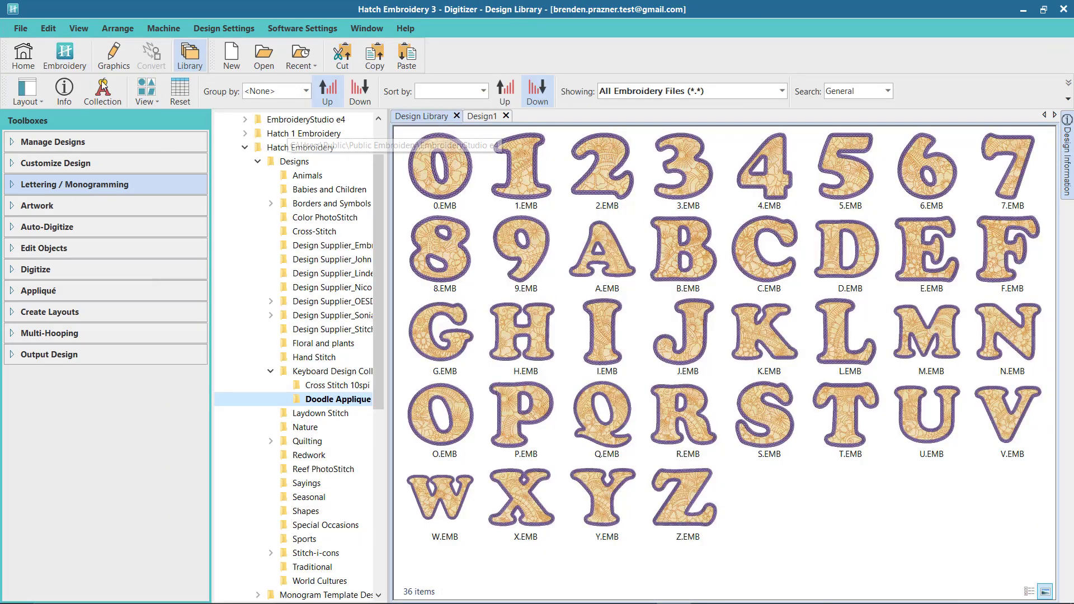
click(102, 90)
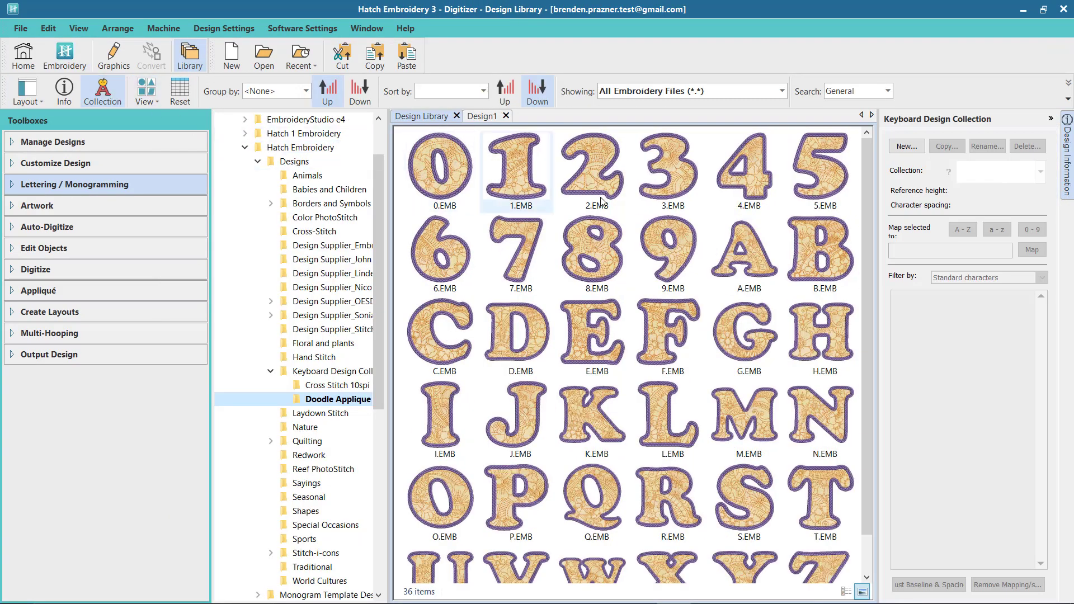
Step: Create a keyboard collection named Applique Lettering with a 70 mm reference height
click(904, 147)
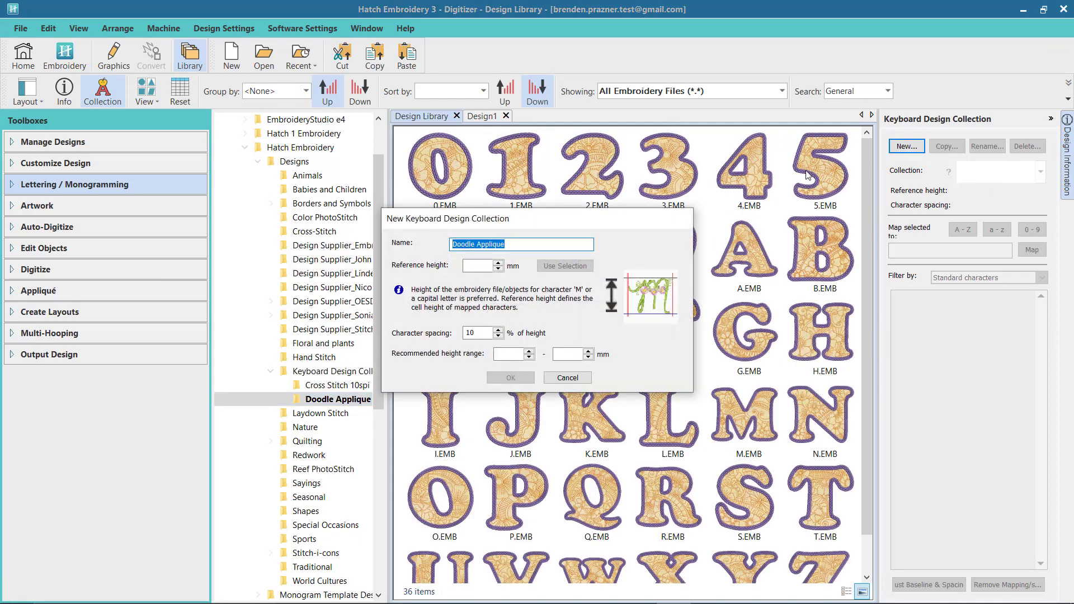
text(Appl)
click(487, 265)
text(70)
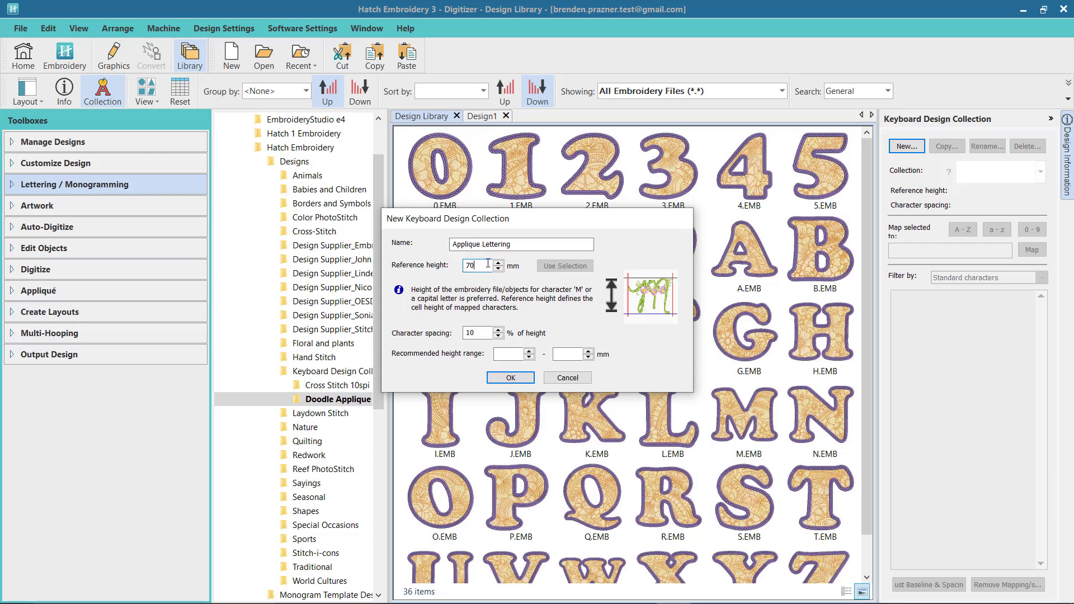
Step: Confirm the Applique Lettering collection and map the A design to character A
click(517, 377)
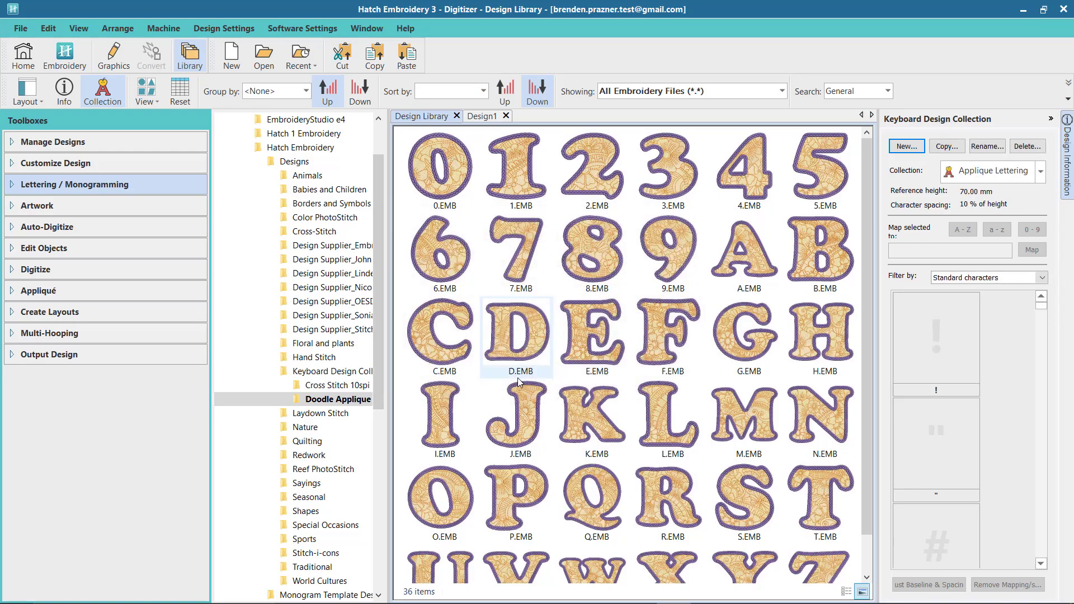
click(754, 253)
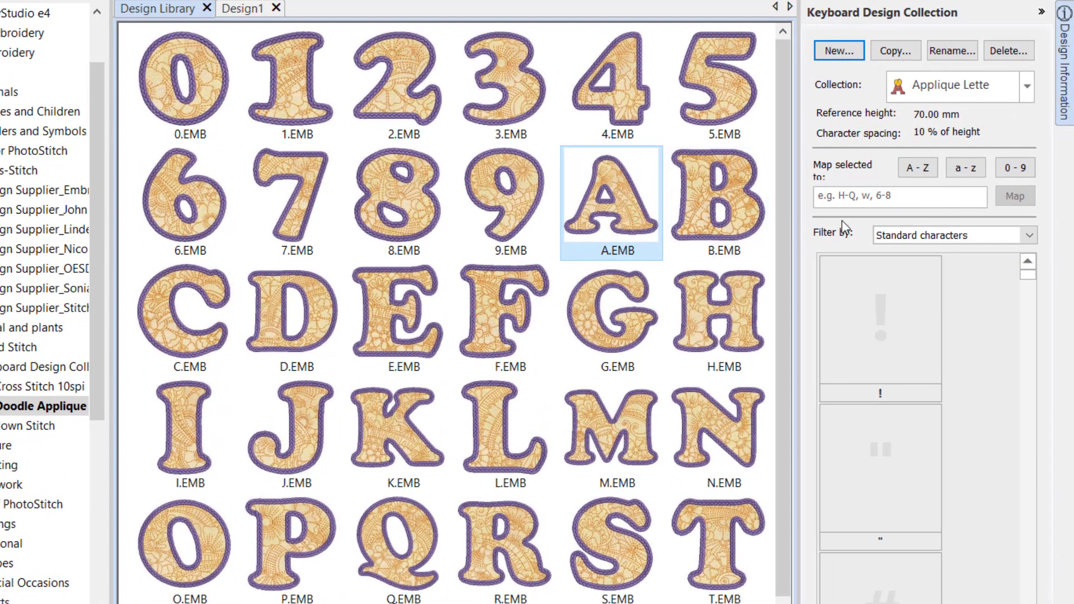
click(858, 197)
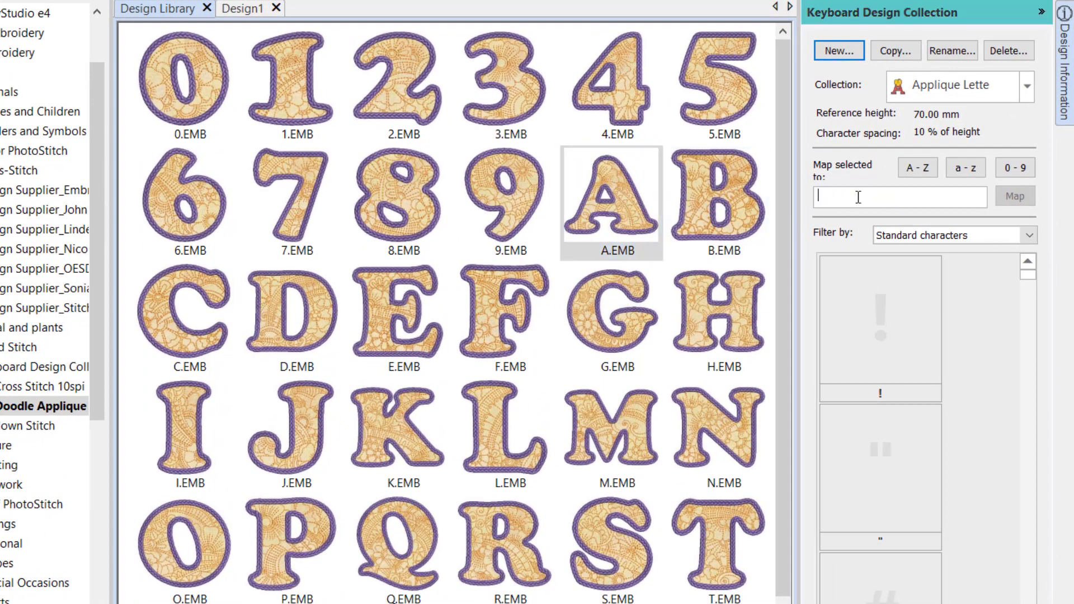
text(A)
click(1013, 198)
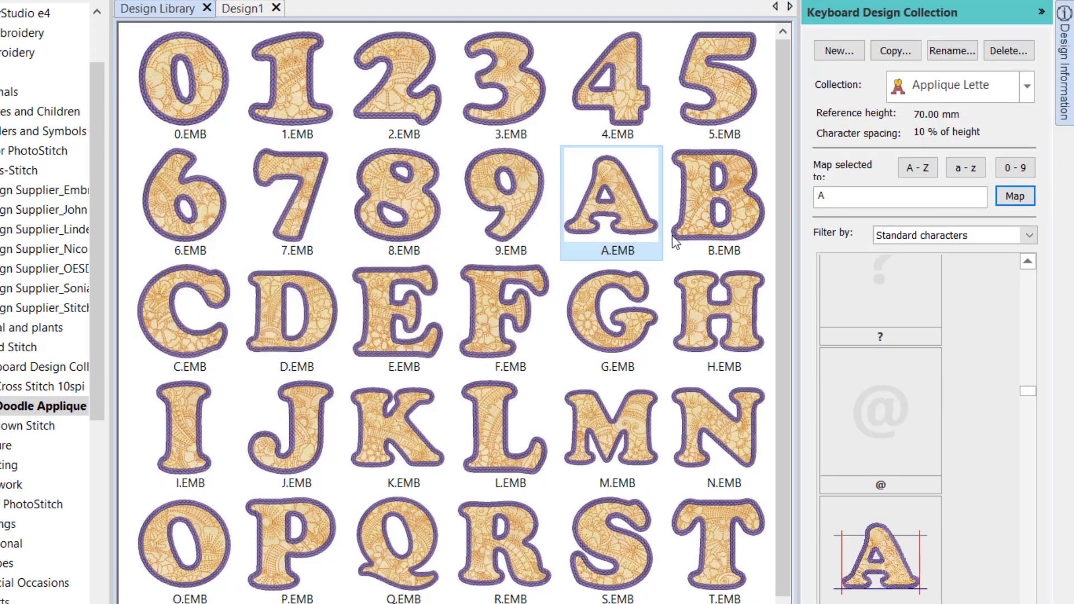
Step: Map the B and C doodle appliqué designs to characters B and C
click(736, 214)
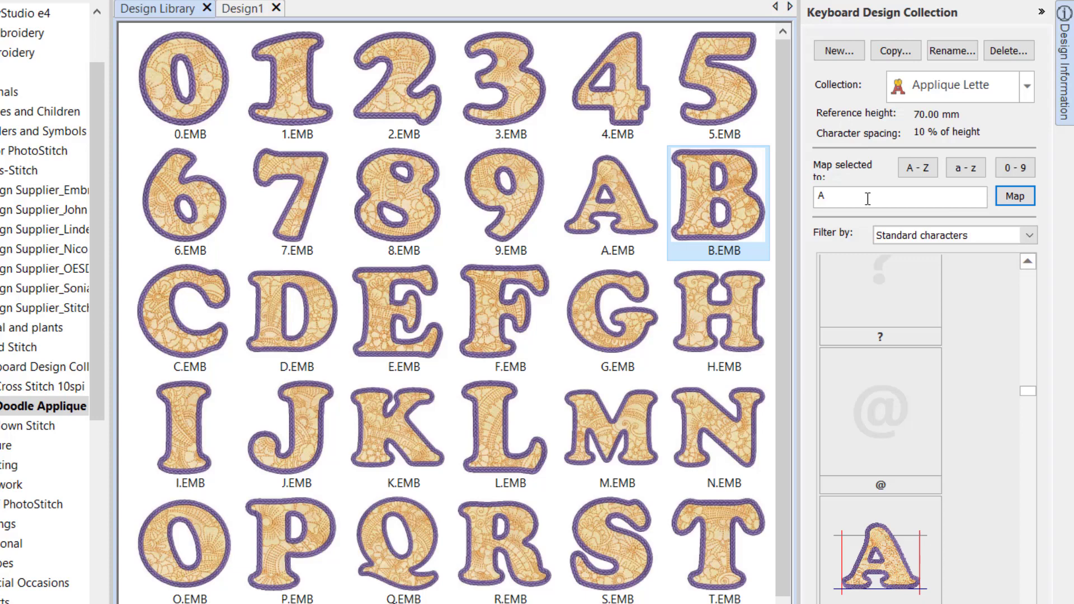
key(BackSpace)
text(B)
click(1014, 196)
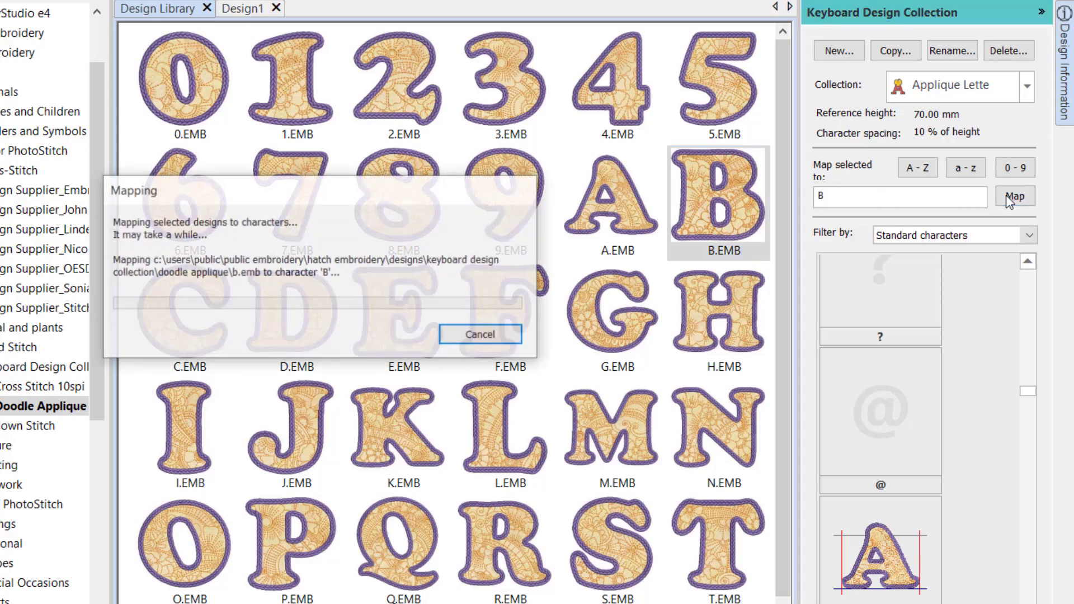
click(195, 312)
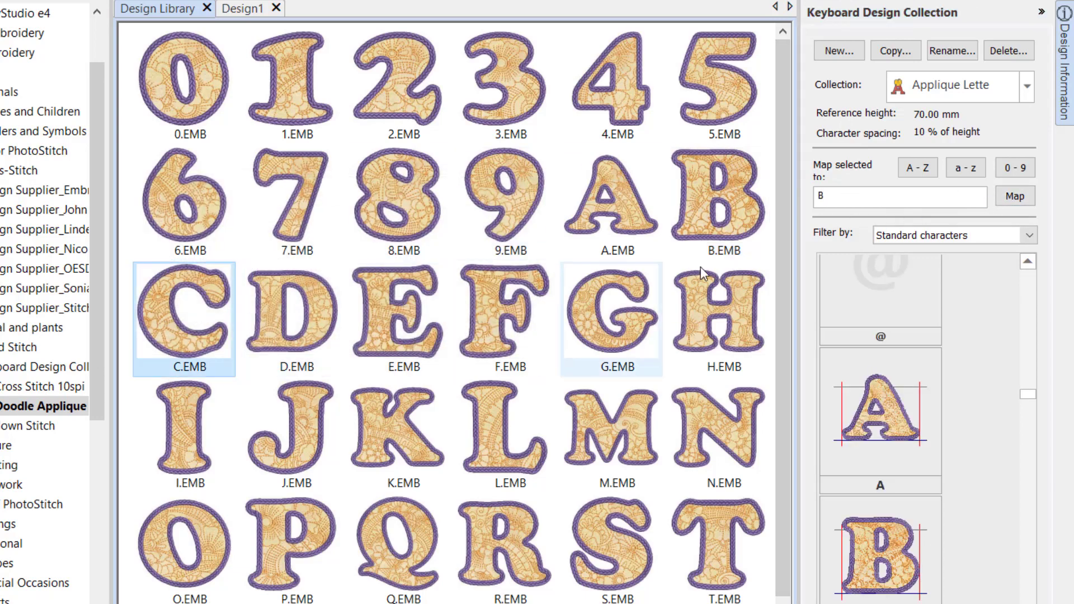
click(851, 201)
key(BackSpace)
text(C)
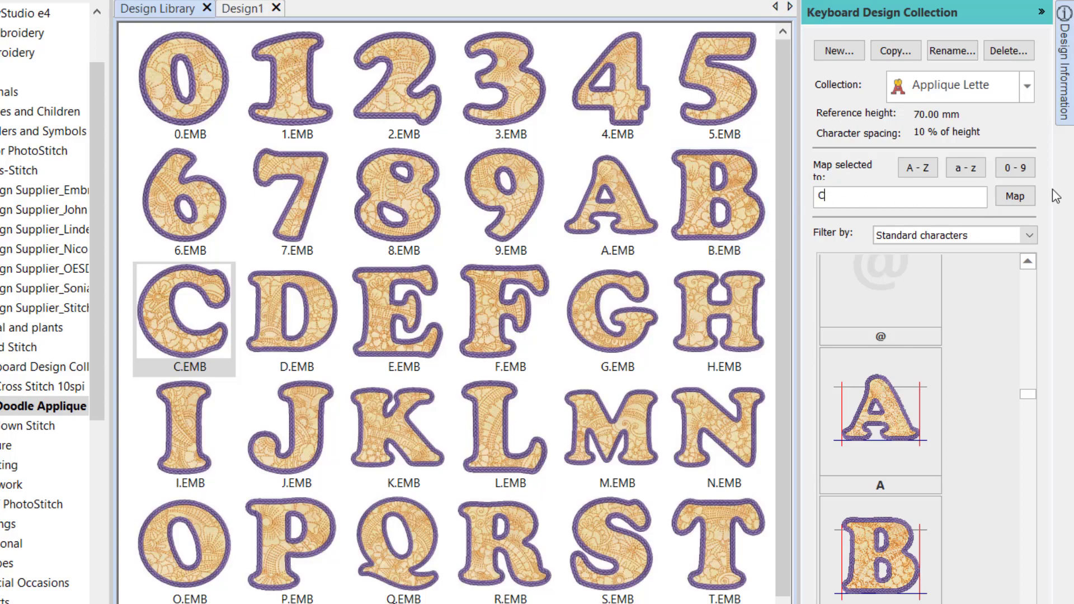
click(1017, 197)
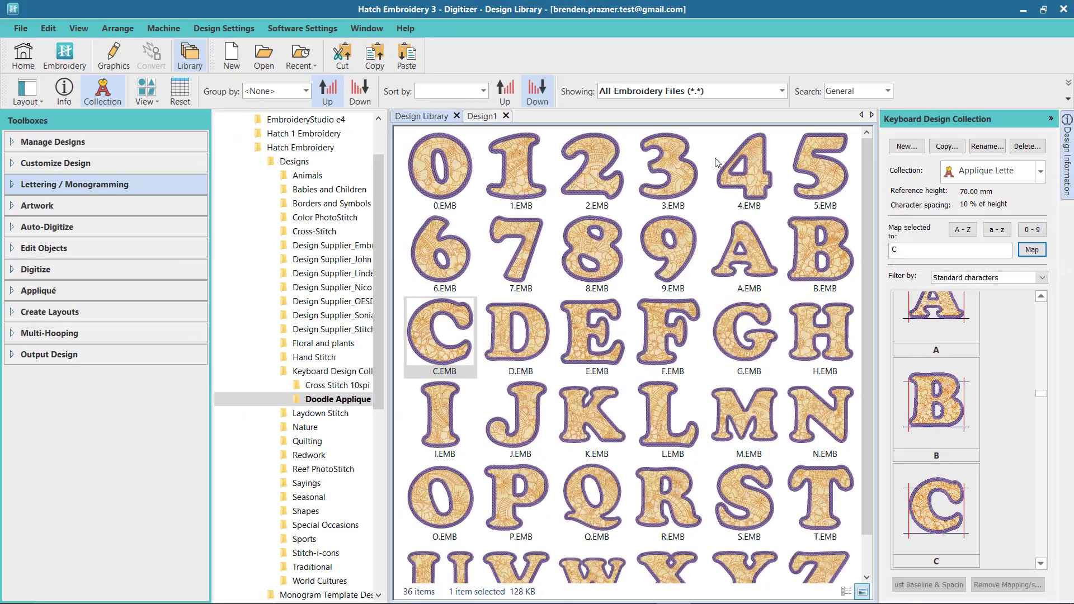
Step: Enter ABC lettering on Design1 and apply the Applique Lettering font
click(68, 69)
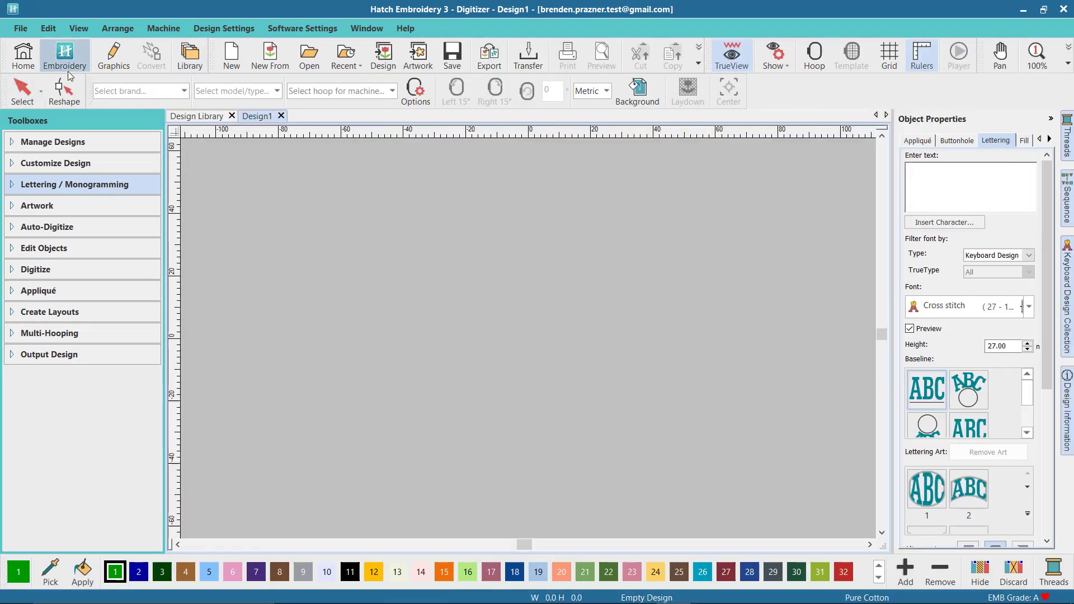
click(926, 185)
text(ABC)
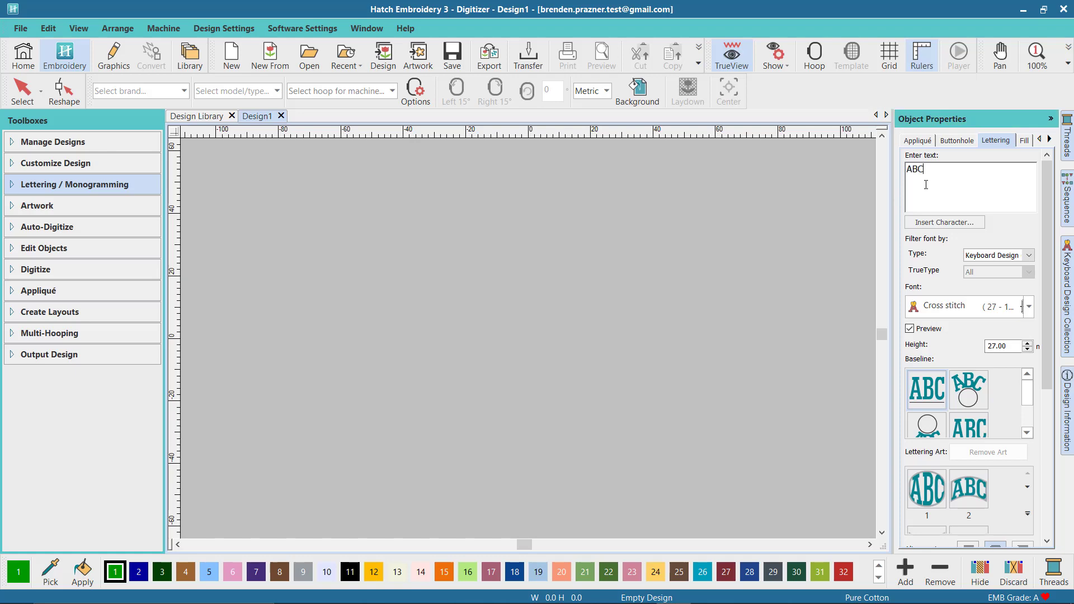
click(1029, 307)
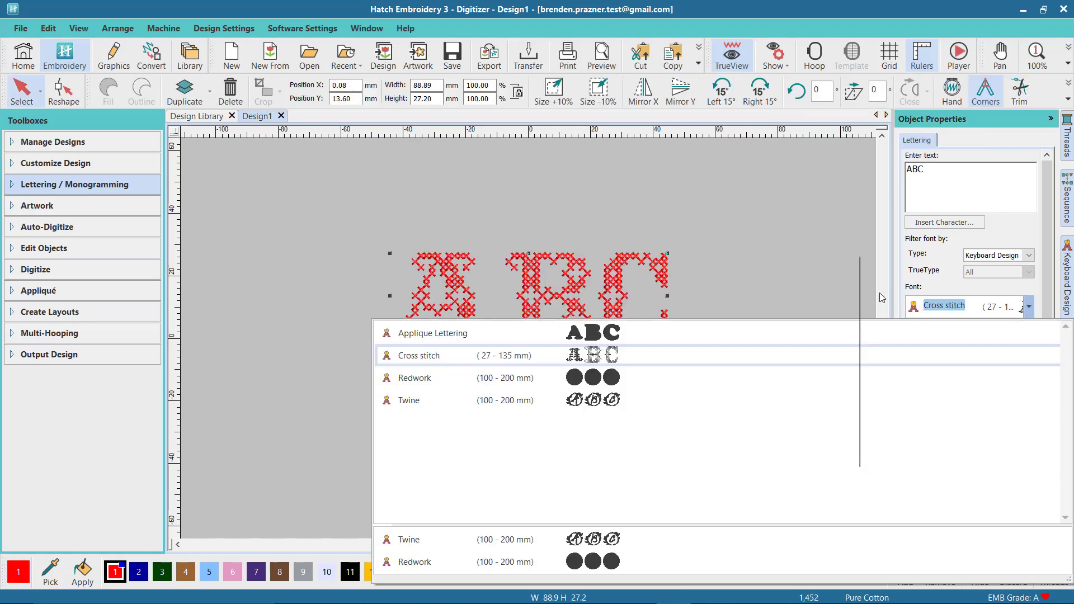
click(579, 333)
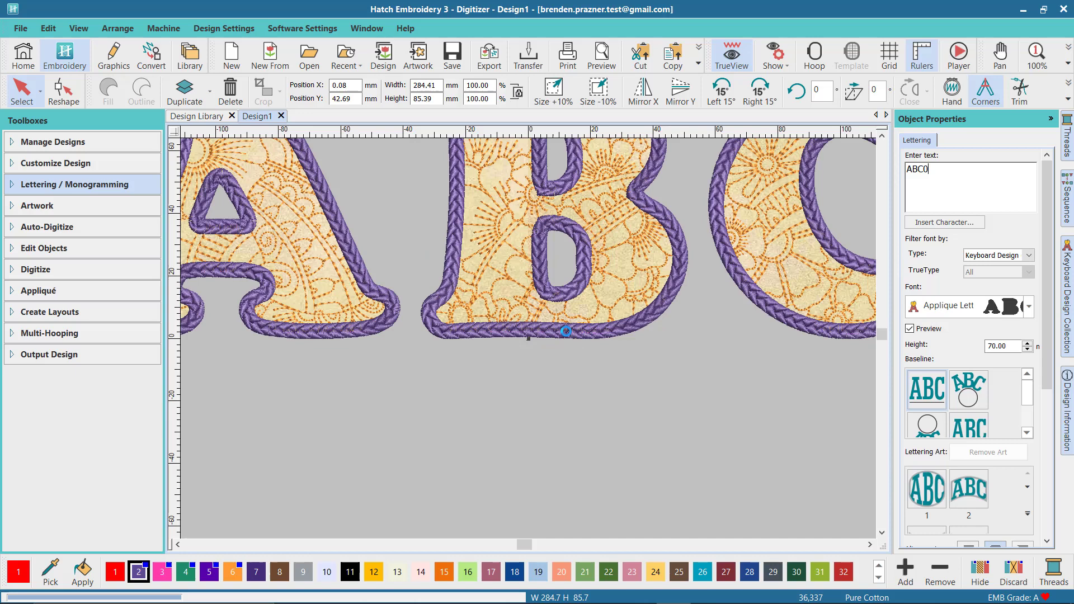
click(642, 479)
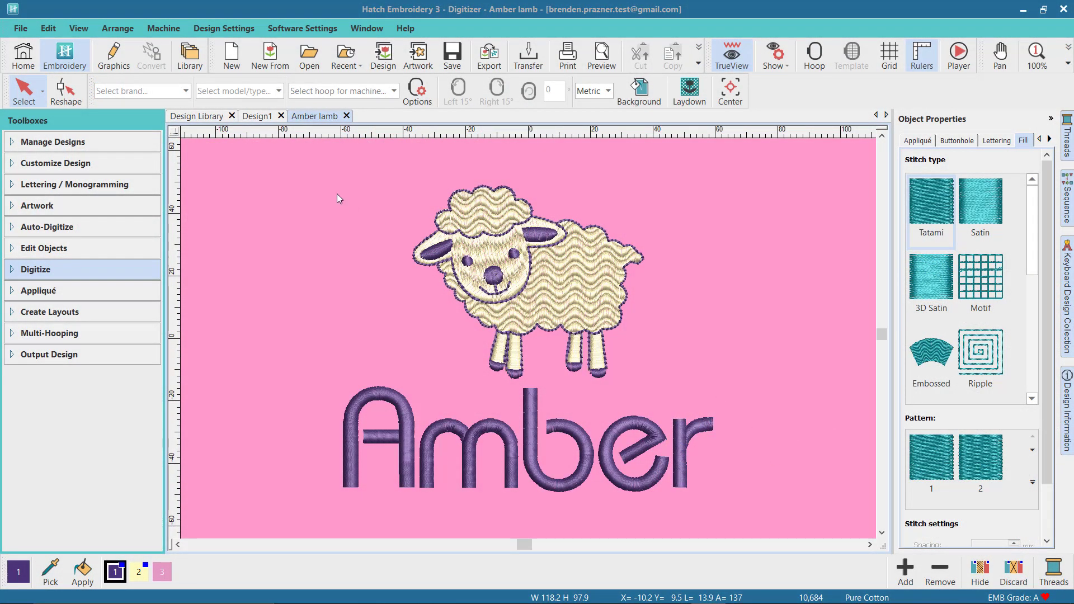
Step: Add an offset-shape laydown stitch in 1022 Madeira Classic 40 to the whole lamb
key(ctrl+a)
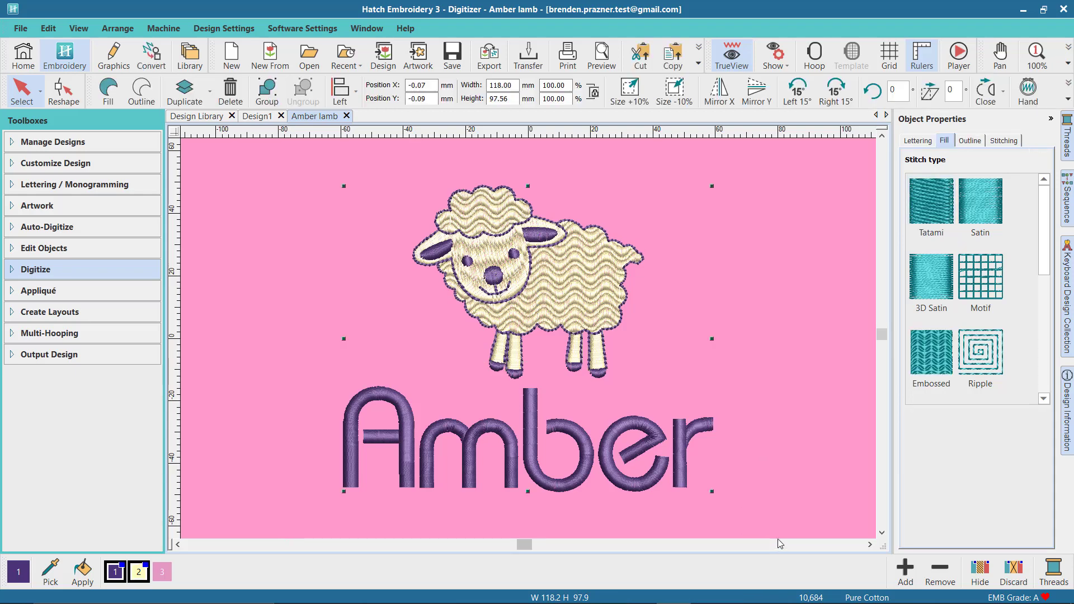
click(71, 312)
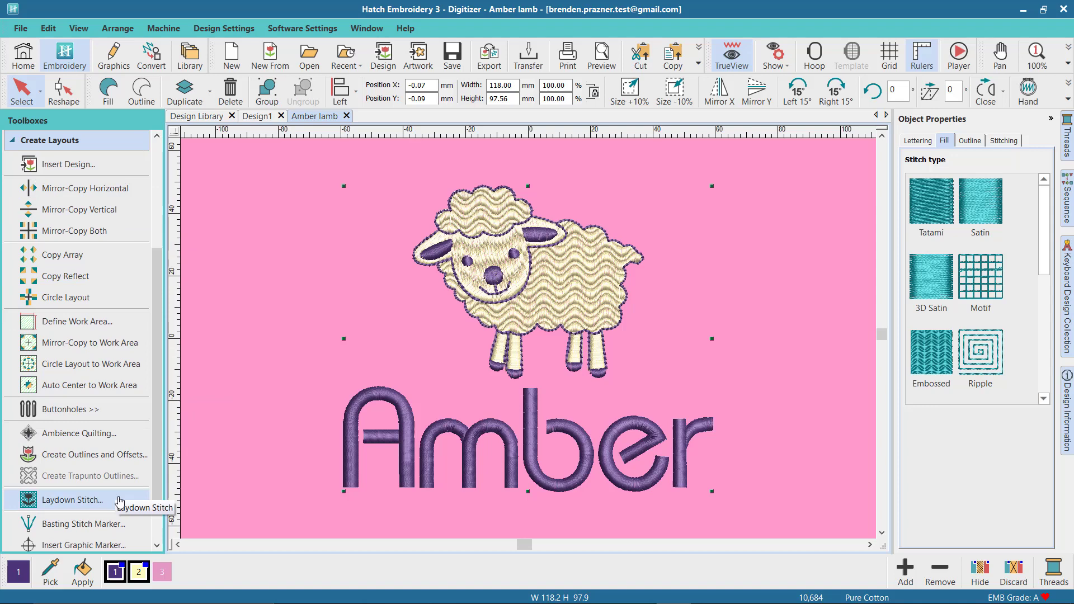
click(118, 503)
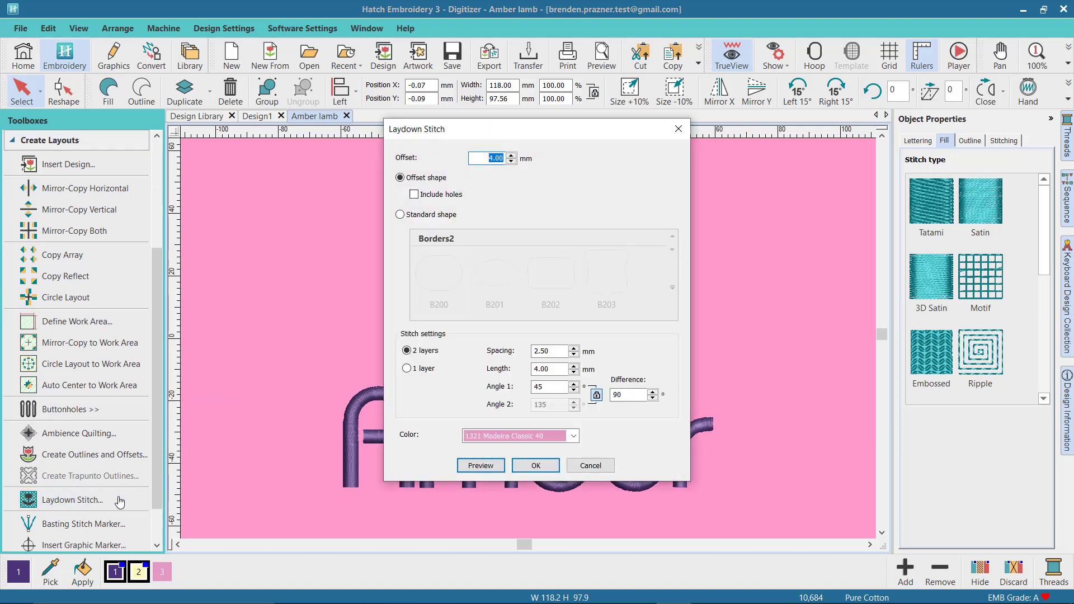
drag(447, 132, 668, 136)
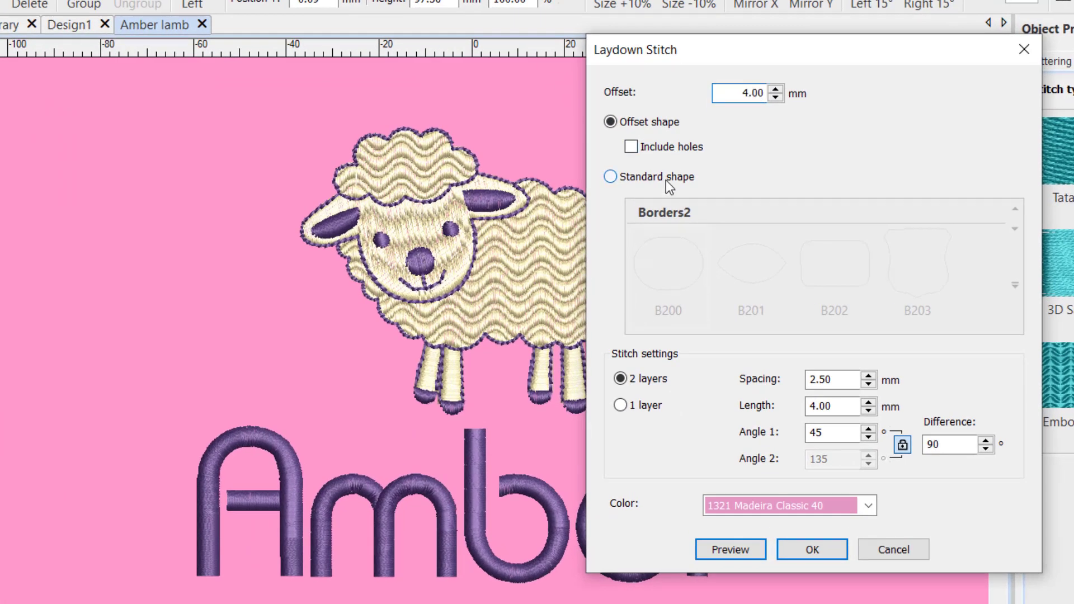
click(665, 181)
click(660, 123)
click(868, 506)
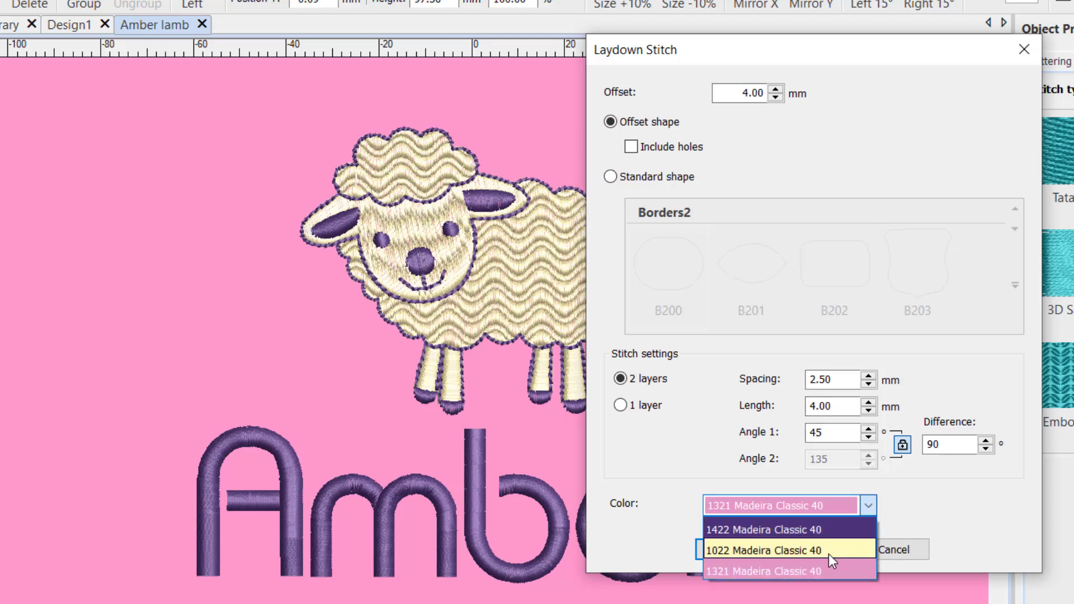
click(824, 552)
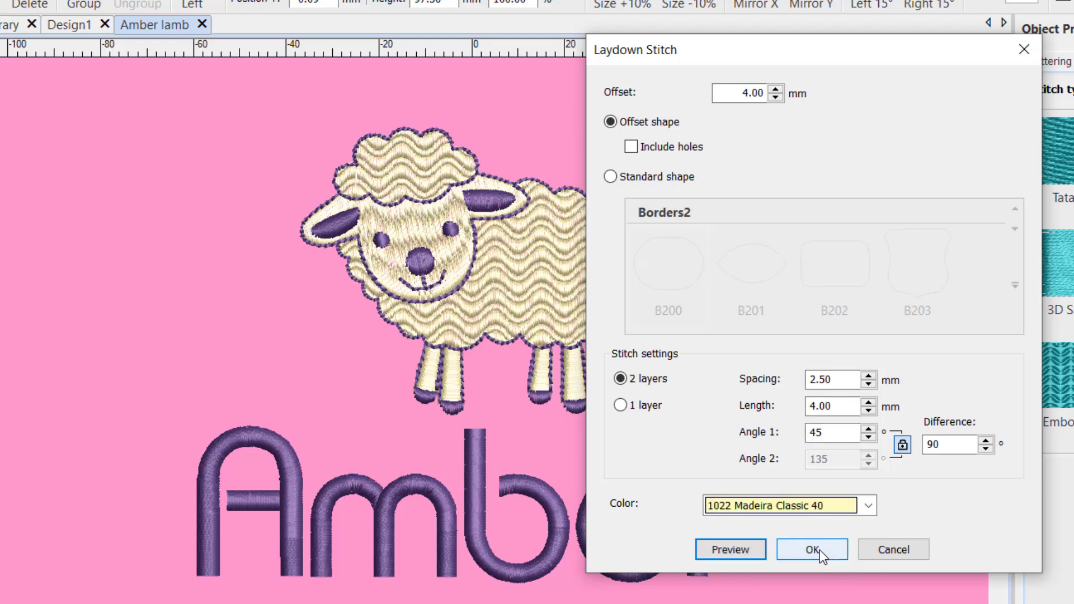
click(820, 550)
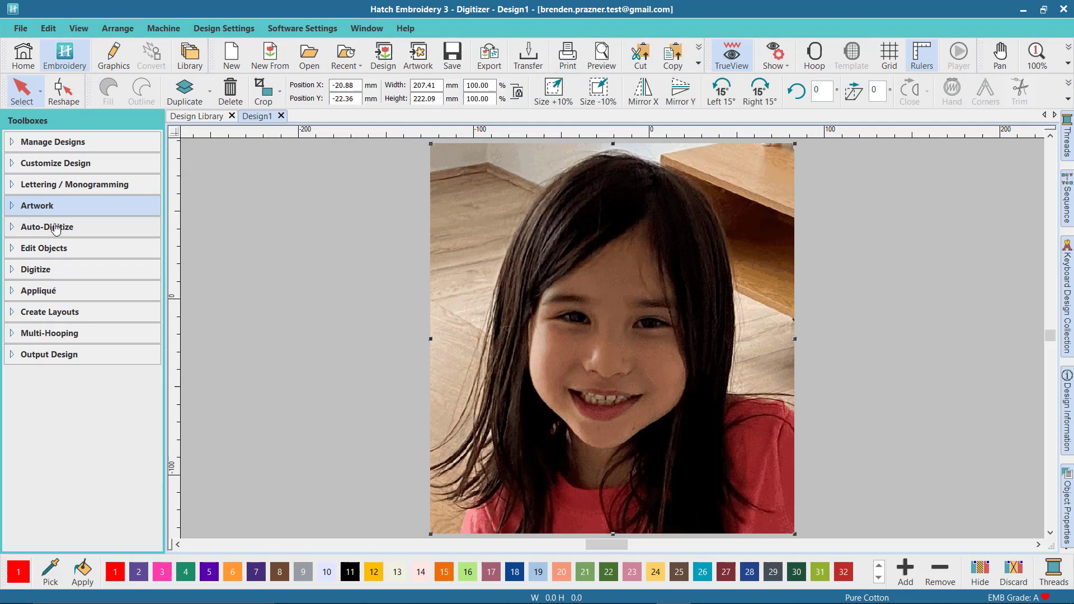
Step: Convert the portrait photo with Color PhotoStitch, keeping the default 10 colours
click(48, 226)
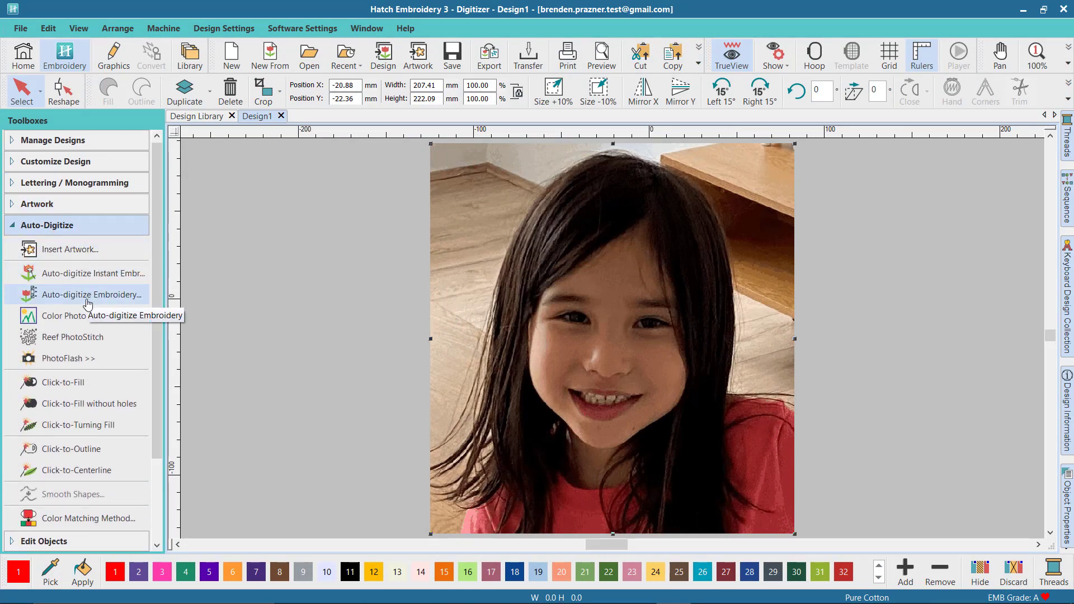
click(74, 316)
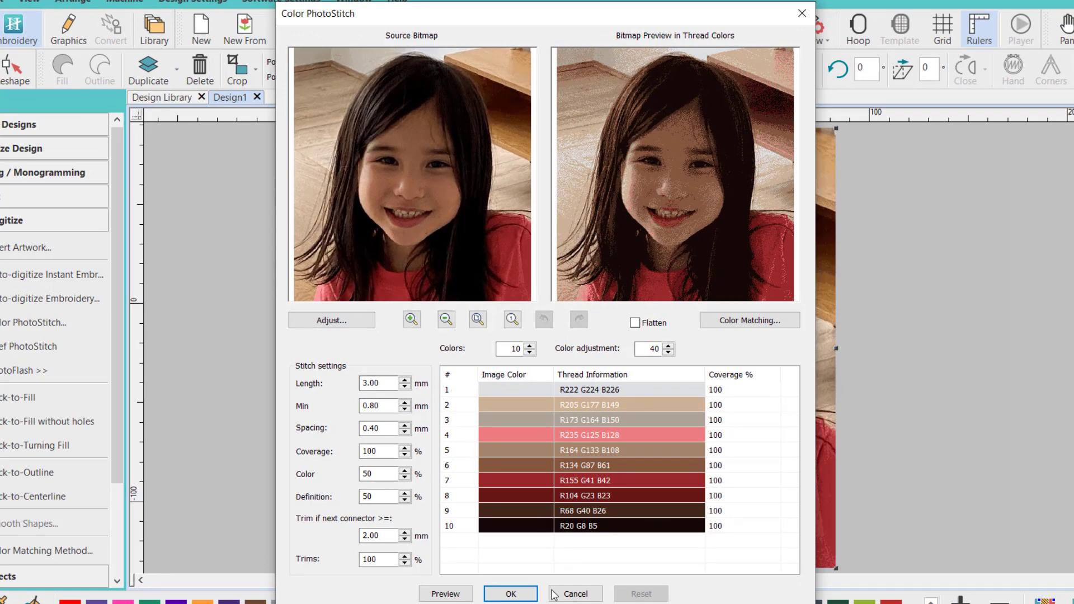
click(511, 594)
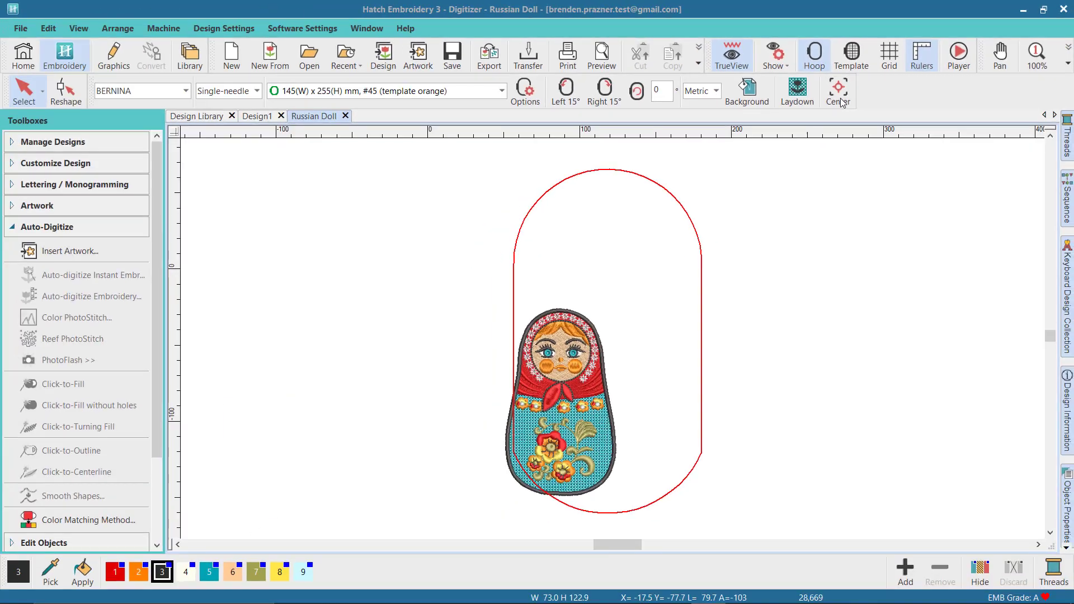
Step: Center the Russian doll design in the oval hoop
click(840, 102)
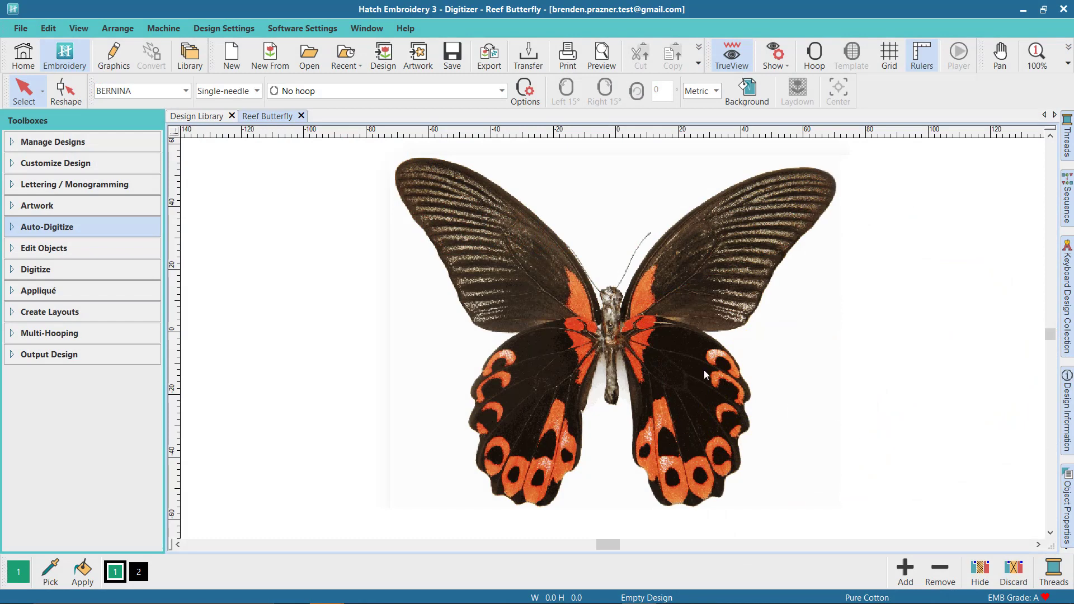
Step: Reef PhotoStitch the butterfly with a slightly raised grayscale threshold, then replay the stitching
click(704, 376)
click(42, 226)
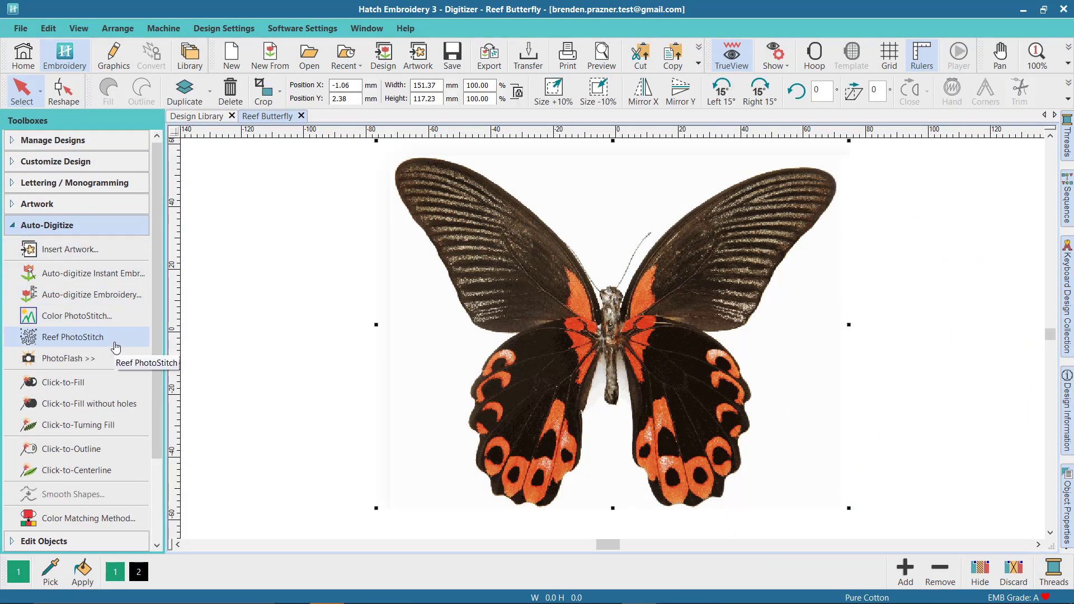
click(115, 347)
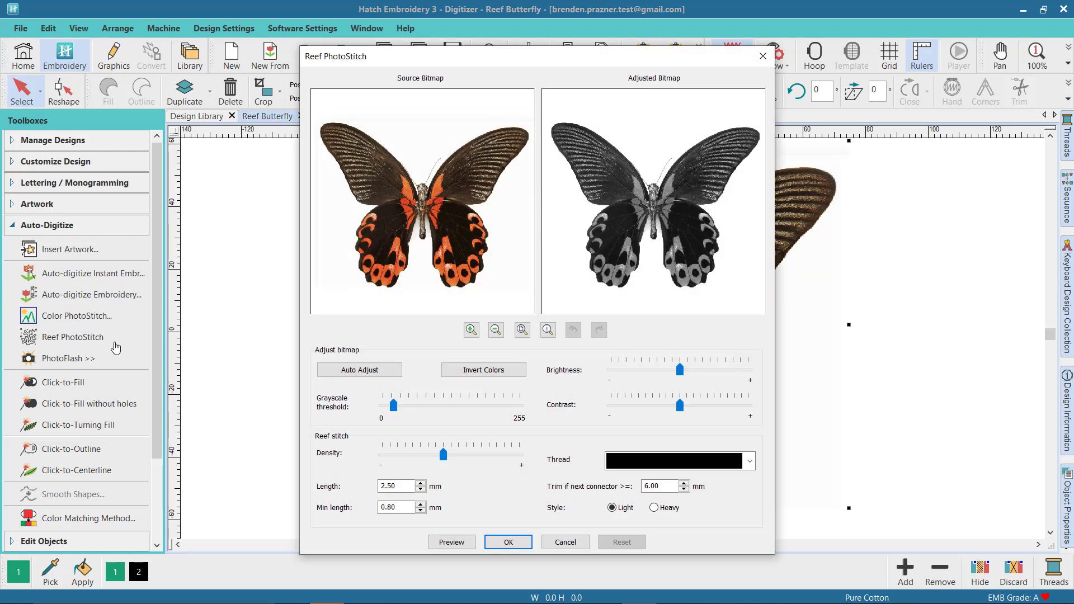
drag(394, 405, 401, 406)
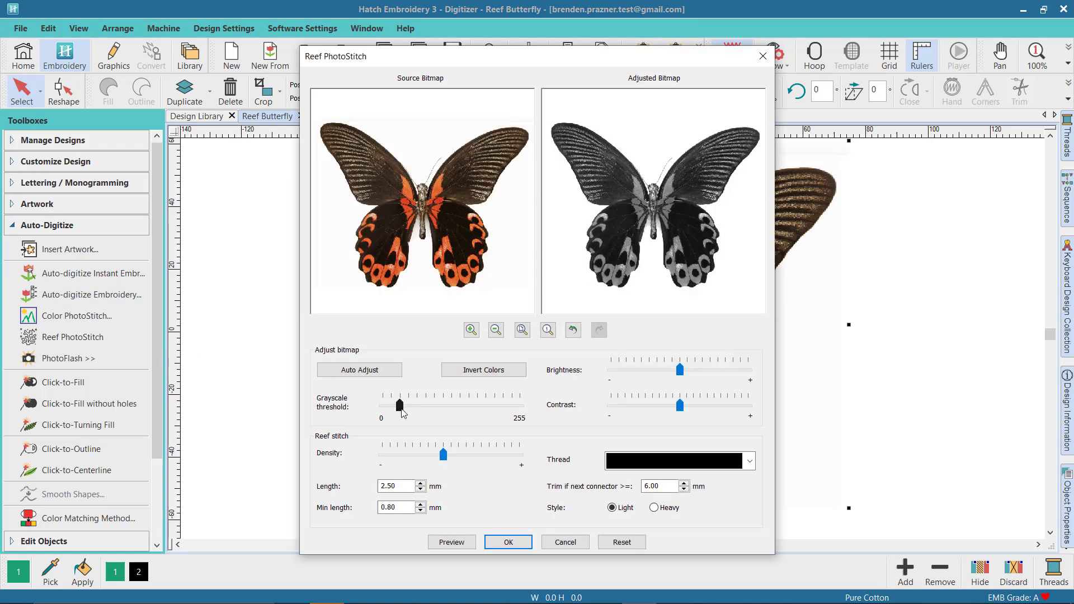
click(751, 461)
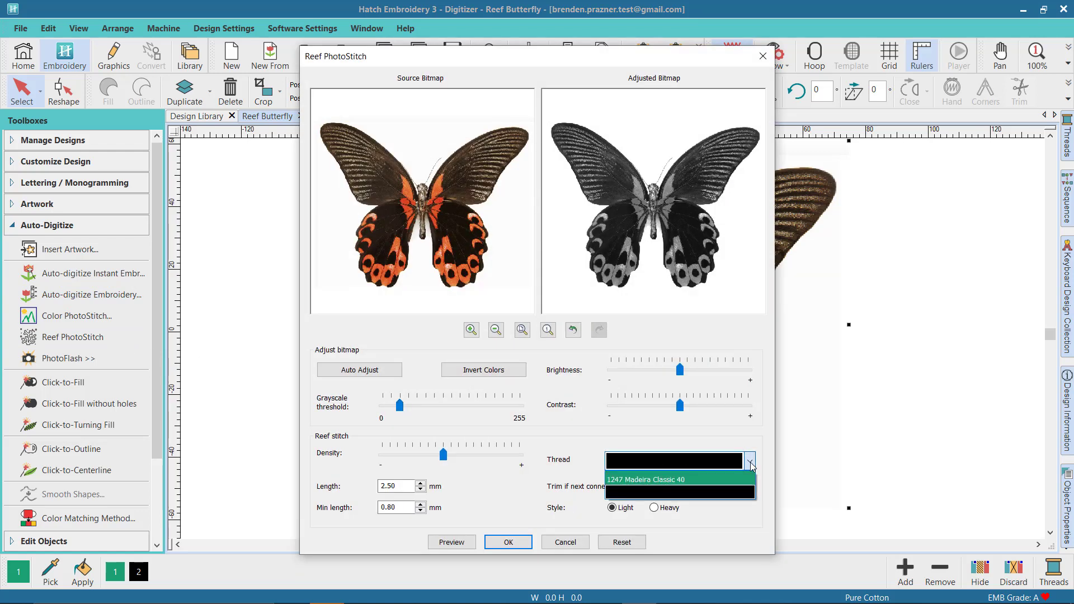
click(497, 544)
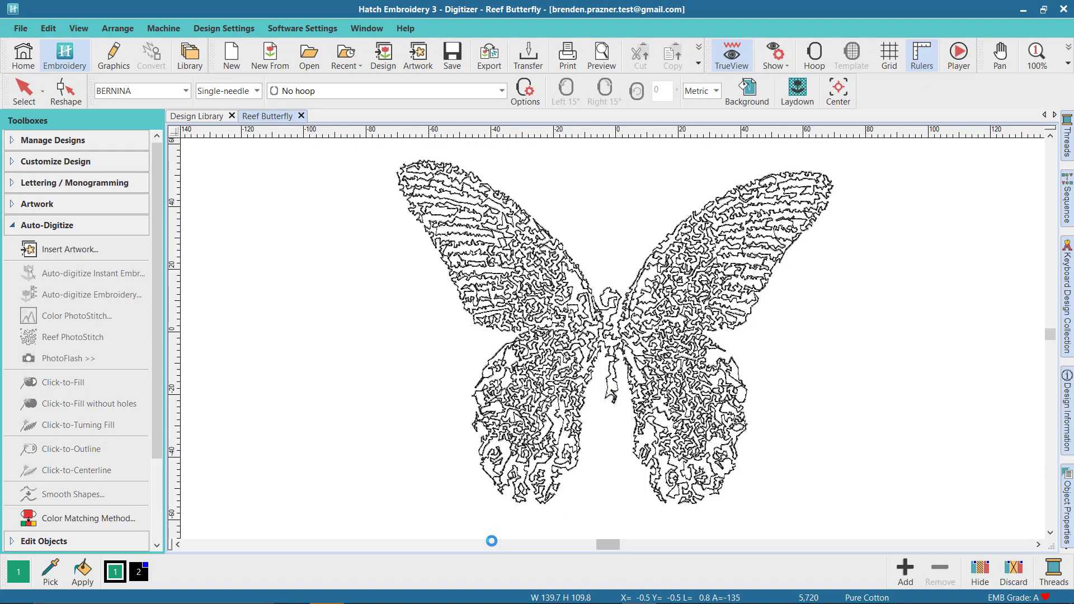
key(ctrl+r)
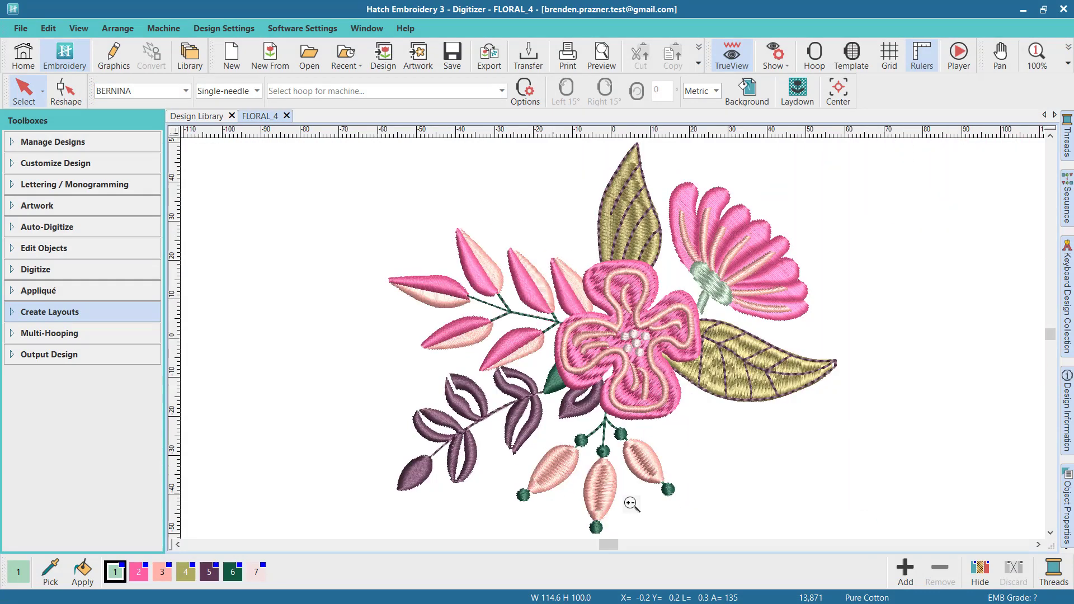
Step: Select every object in the FLORAL_4 flower design with Ctrl+A
key(ctrl+a)
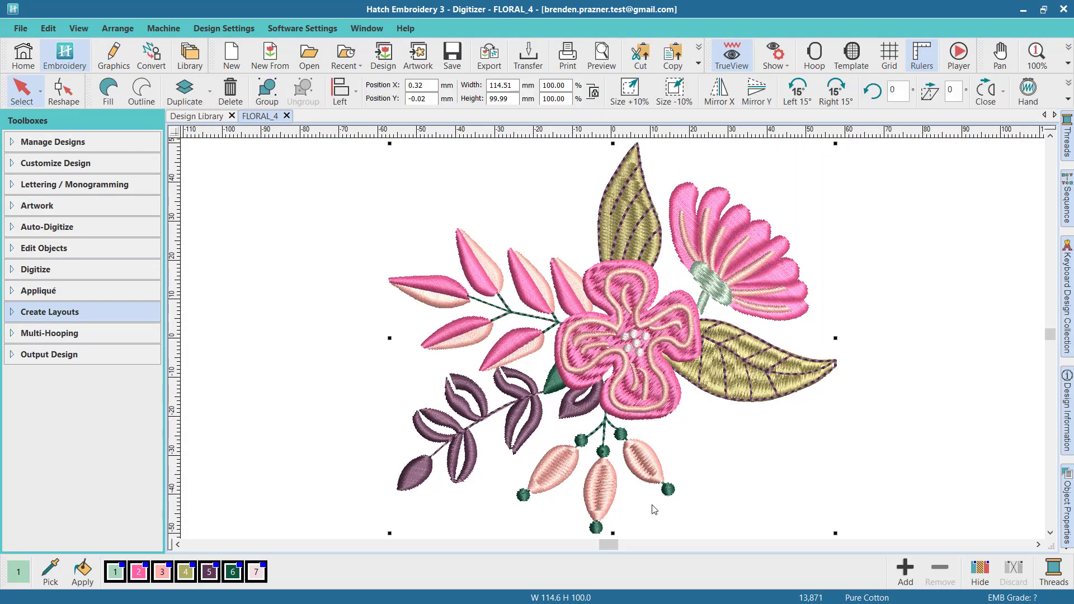